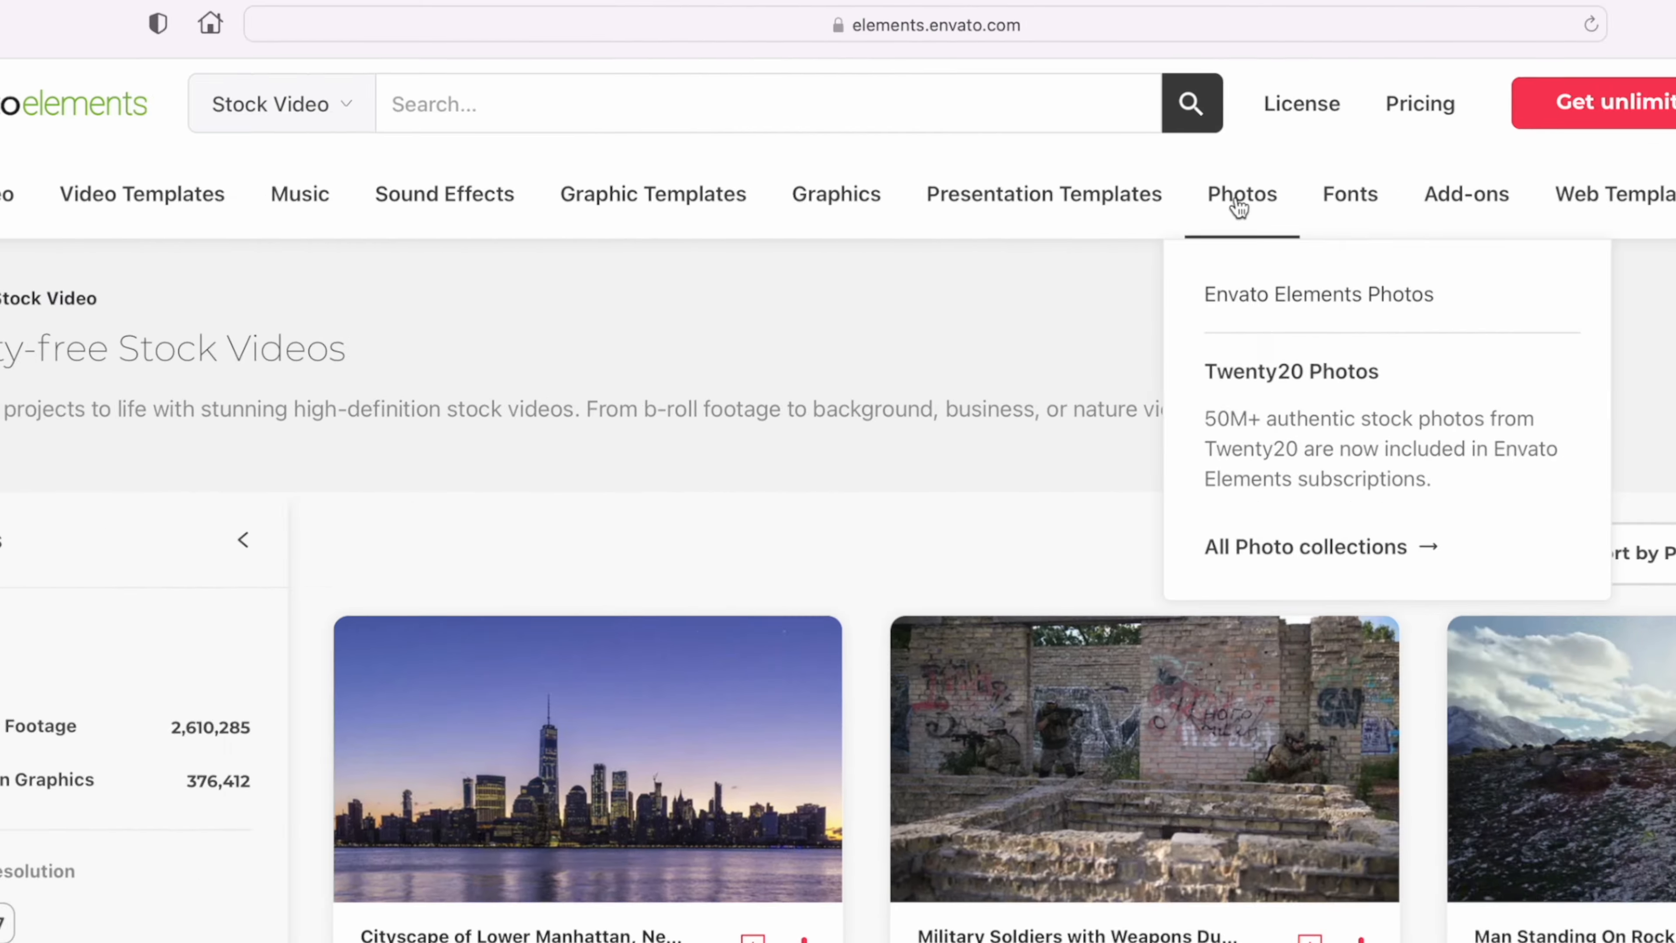
Step: Browse the photo and video template categories on Envato Elements, and start the 7-day free trial sign-up with yearly billing
{"action": "left_click", "coordinate": [1234, 198]}
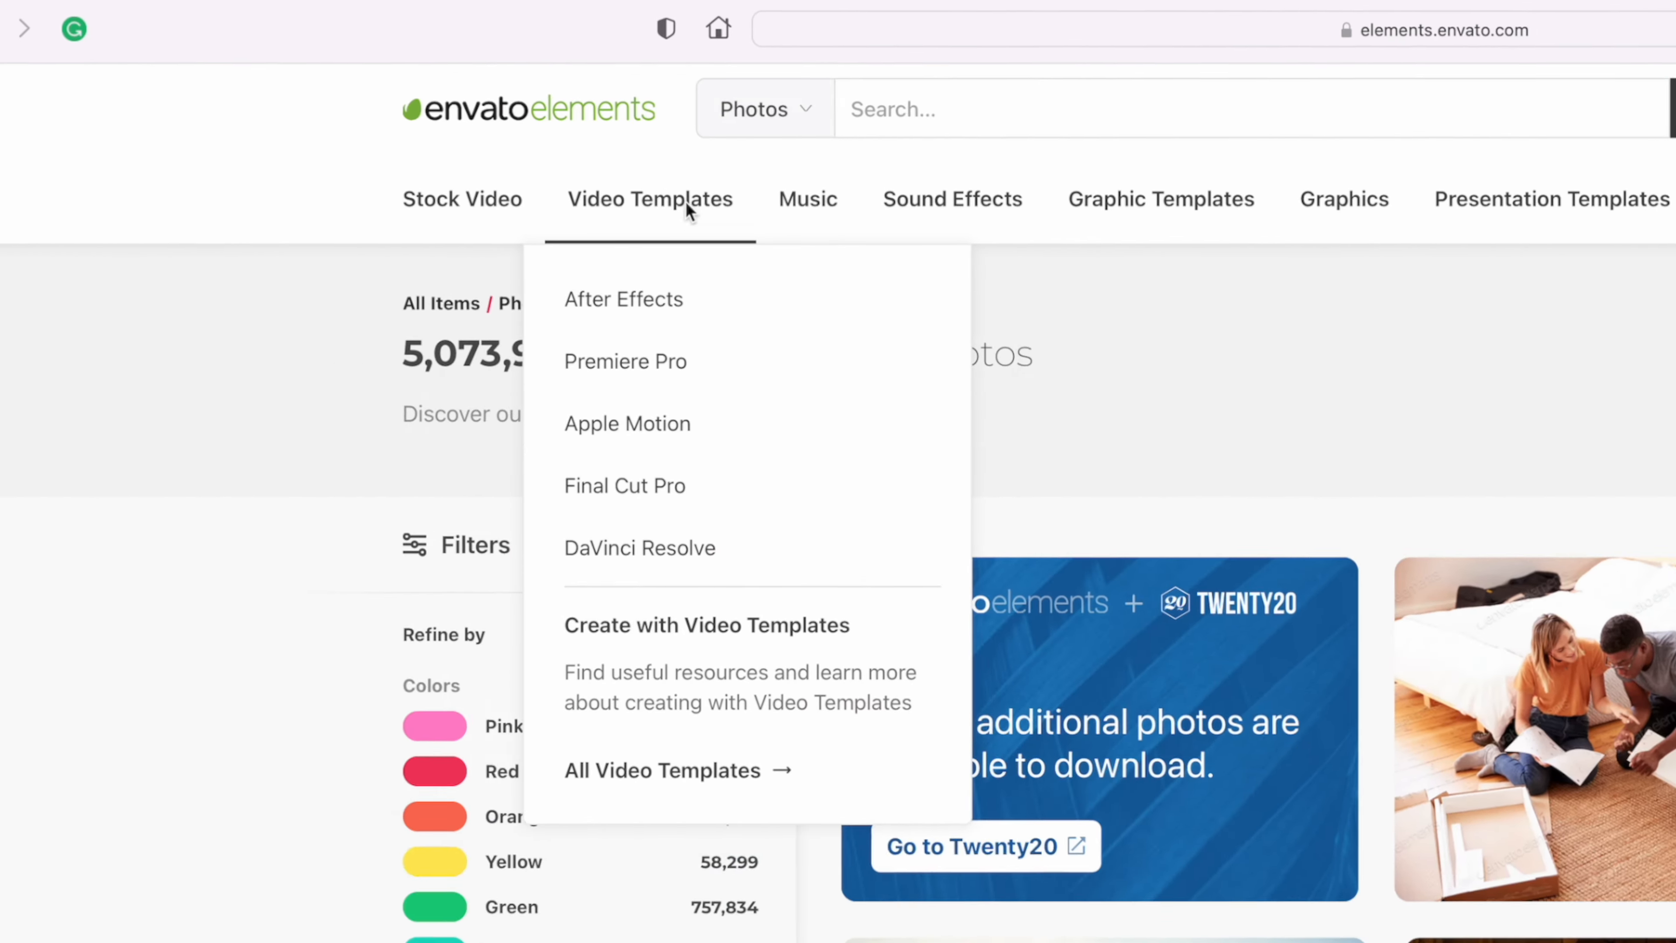
{"action": "left_click", "coordinate": [701, 198]}
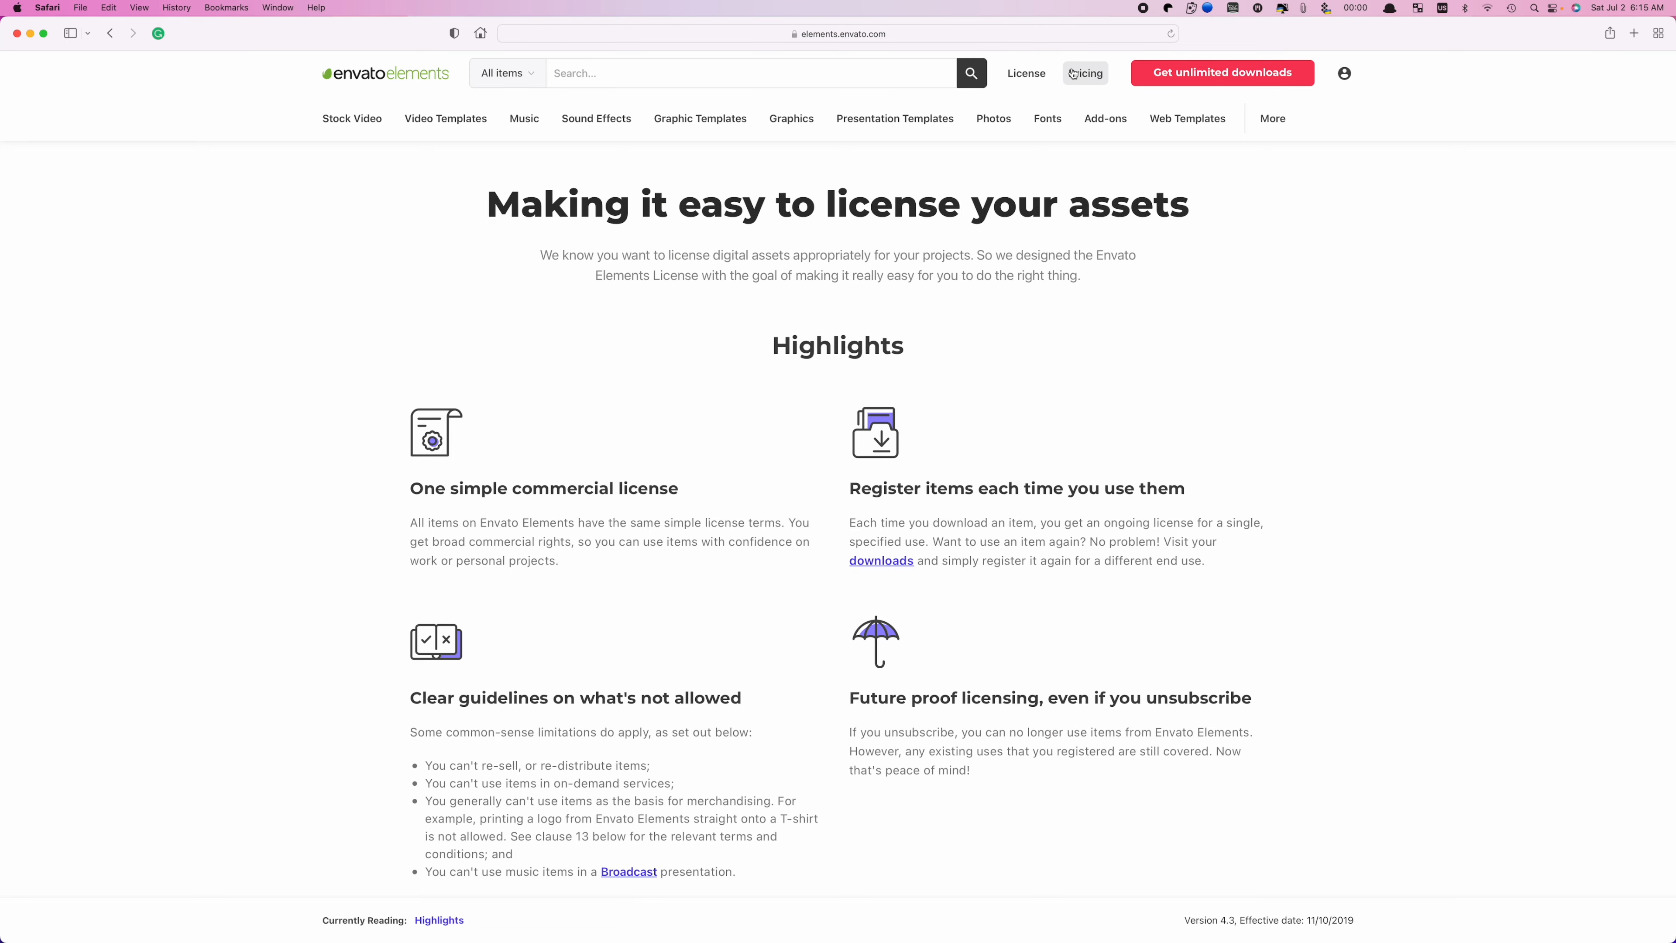
{"action": "left_click", "coordinate": [1073, 73]}
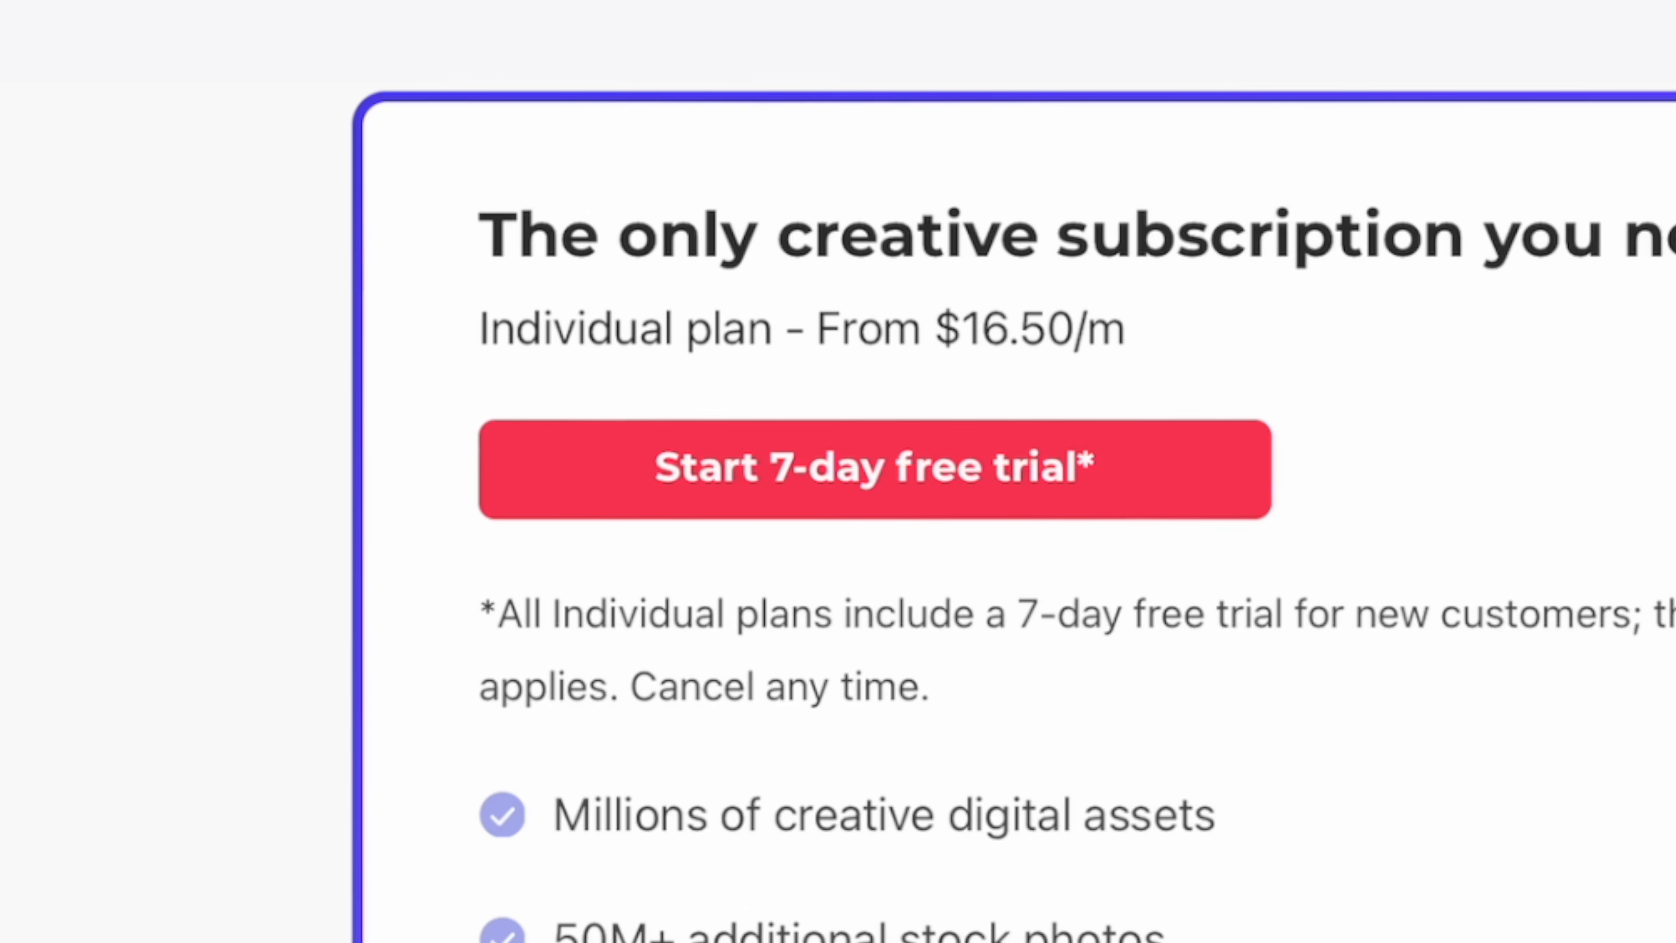
{"action": "left_click", "coordinate": [887, 509]}
{"action": "left_click", "coordinate": [326, 369]}
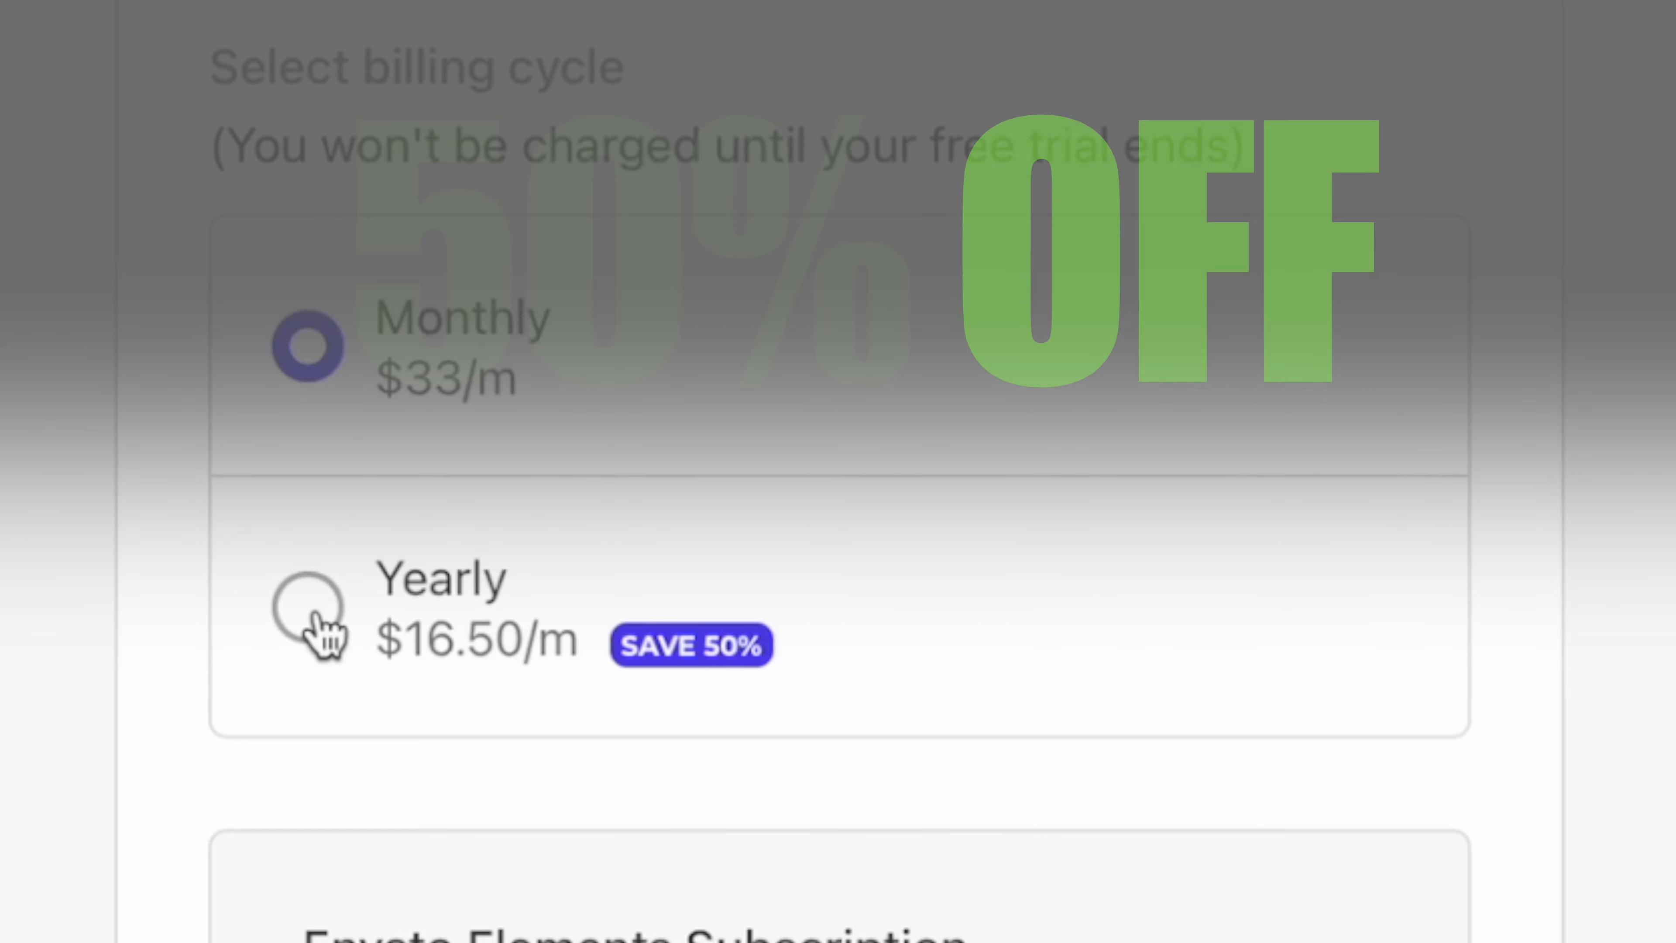
{"action": "left_click", "coordinate": [316, 615]}
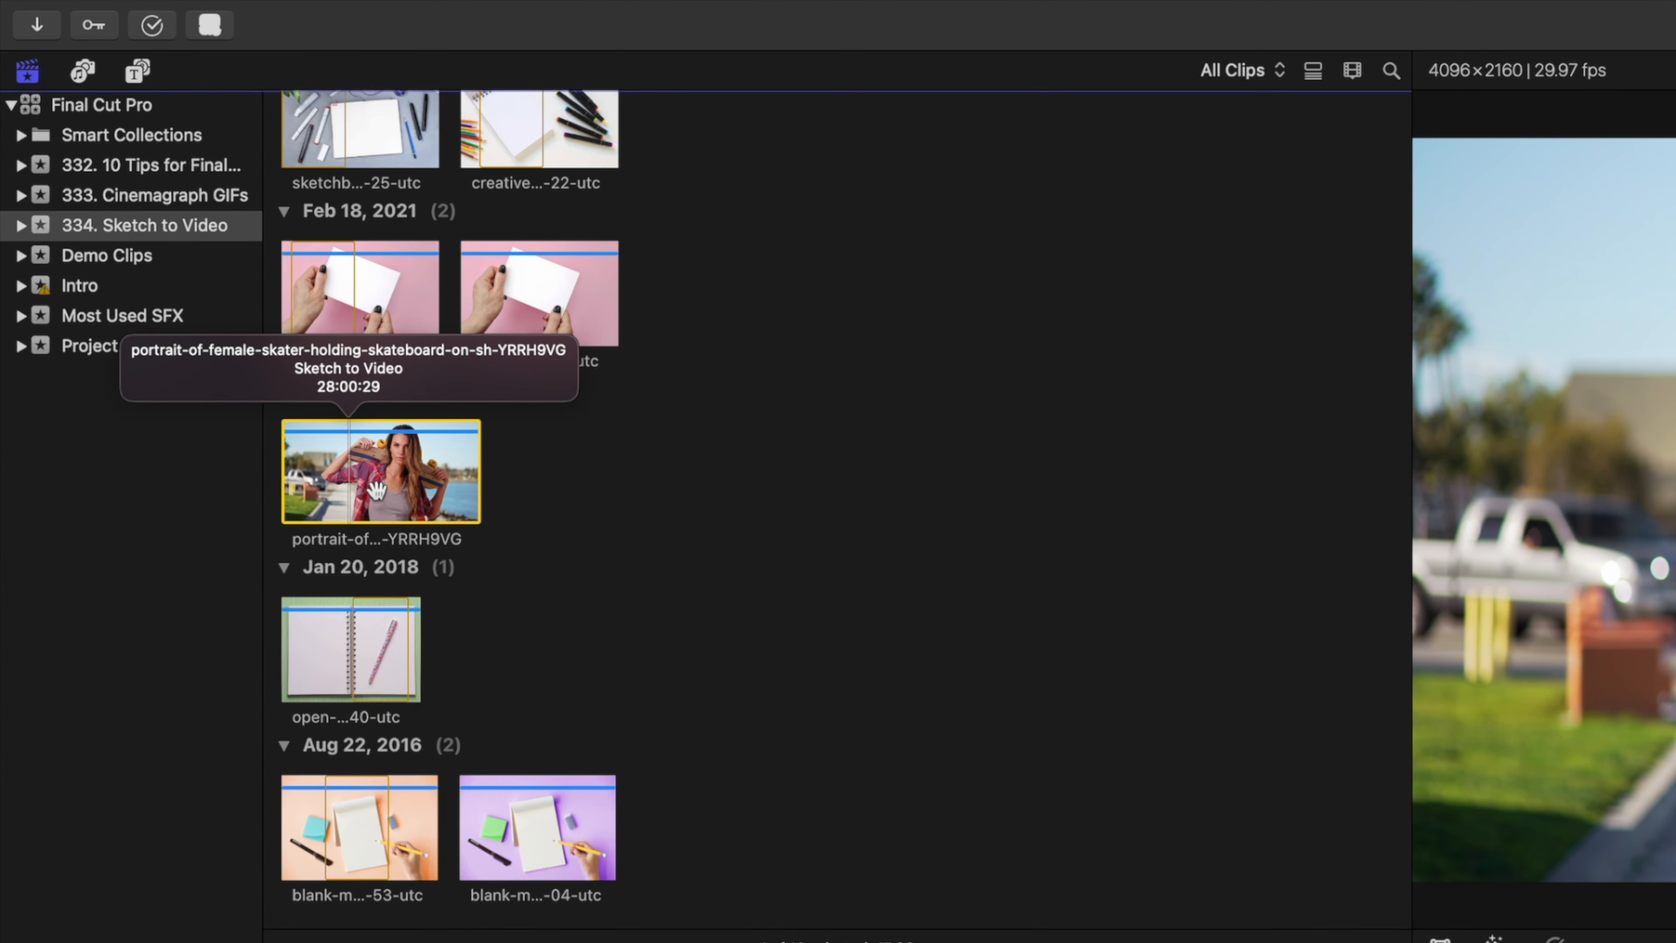
Step: Add the female skater portrait clip to the timeline and insert a freeze frame at its start
{"action": "left_click_drag", "start_coordinate": [379, 518], "coordinate": [67, 498]}
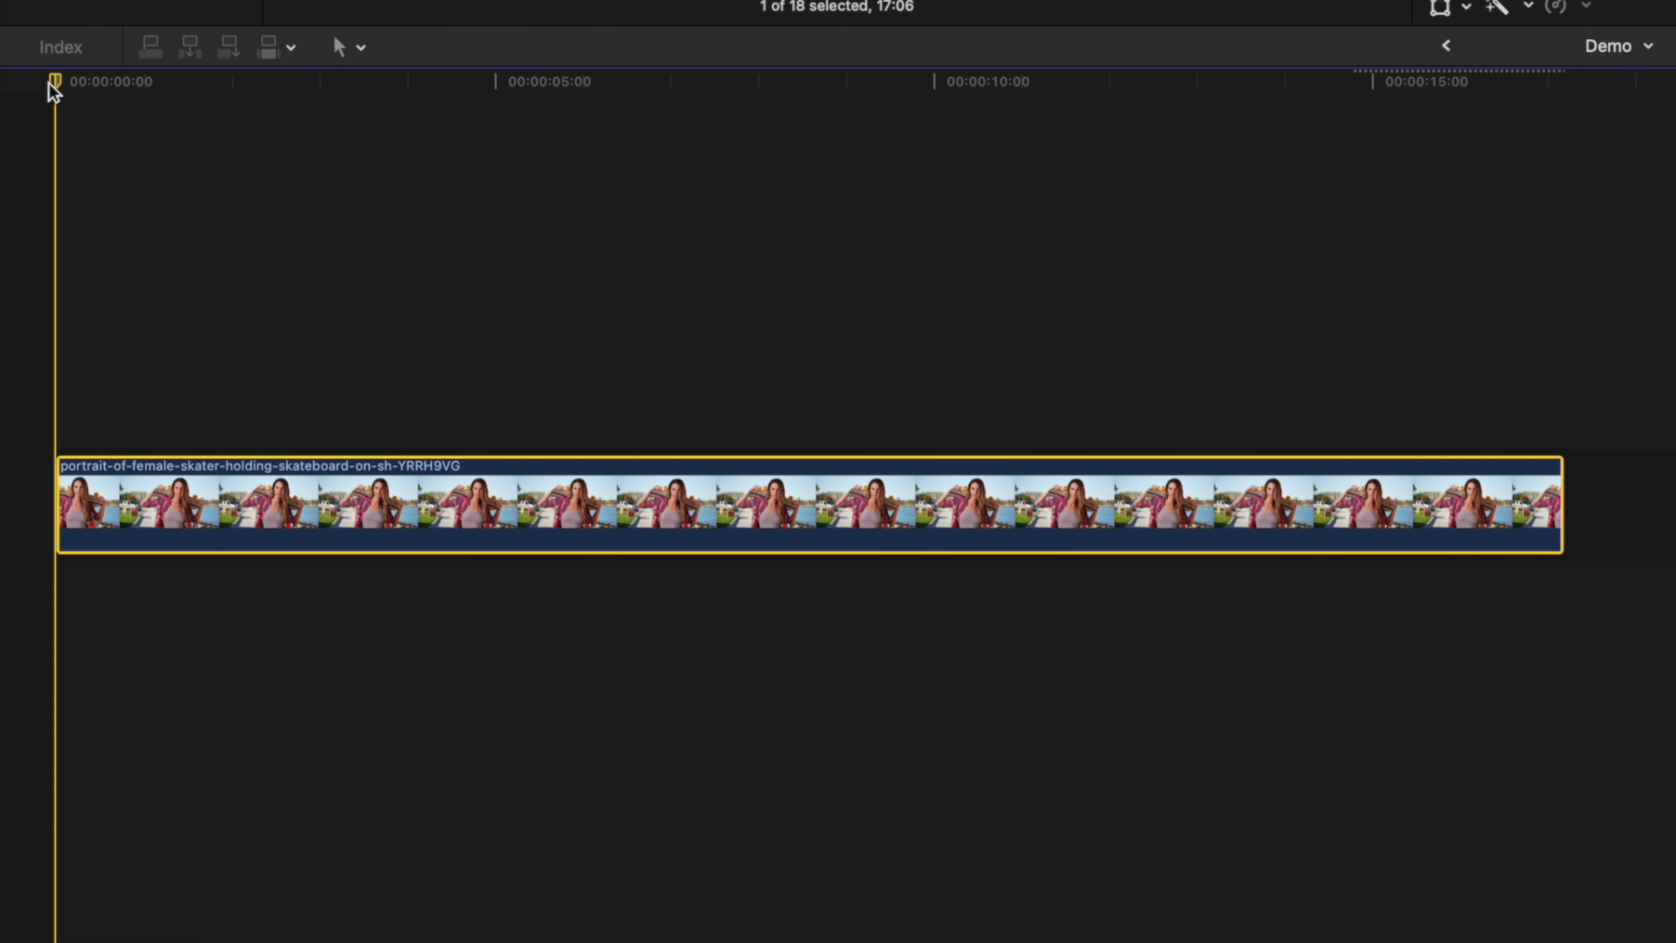
{"action": "left_click_drag", "start_coordinate": [53, 92], "coordinate": [53, 142]}
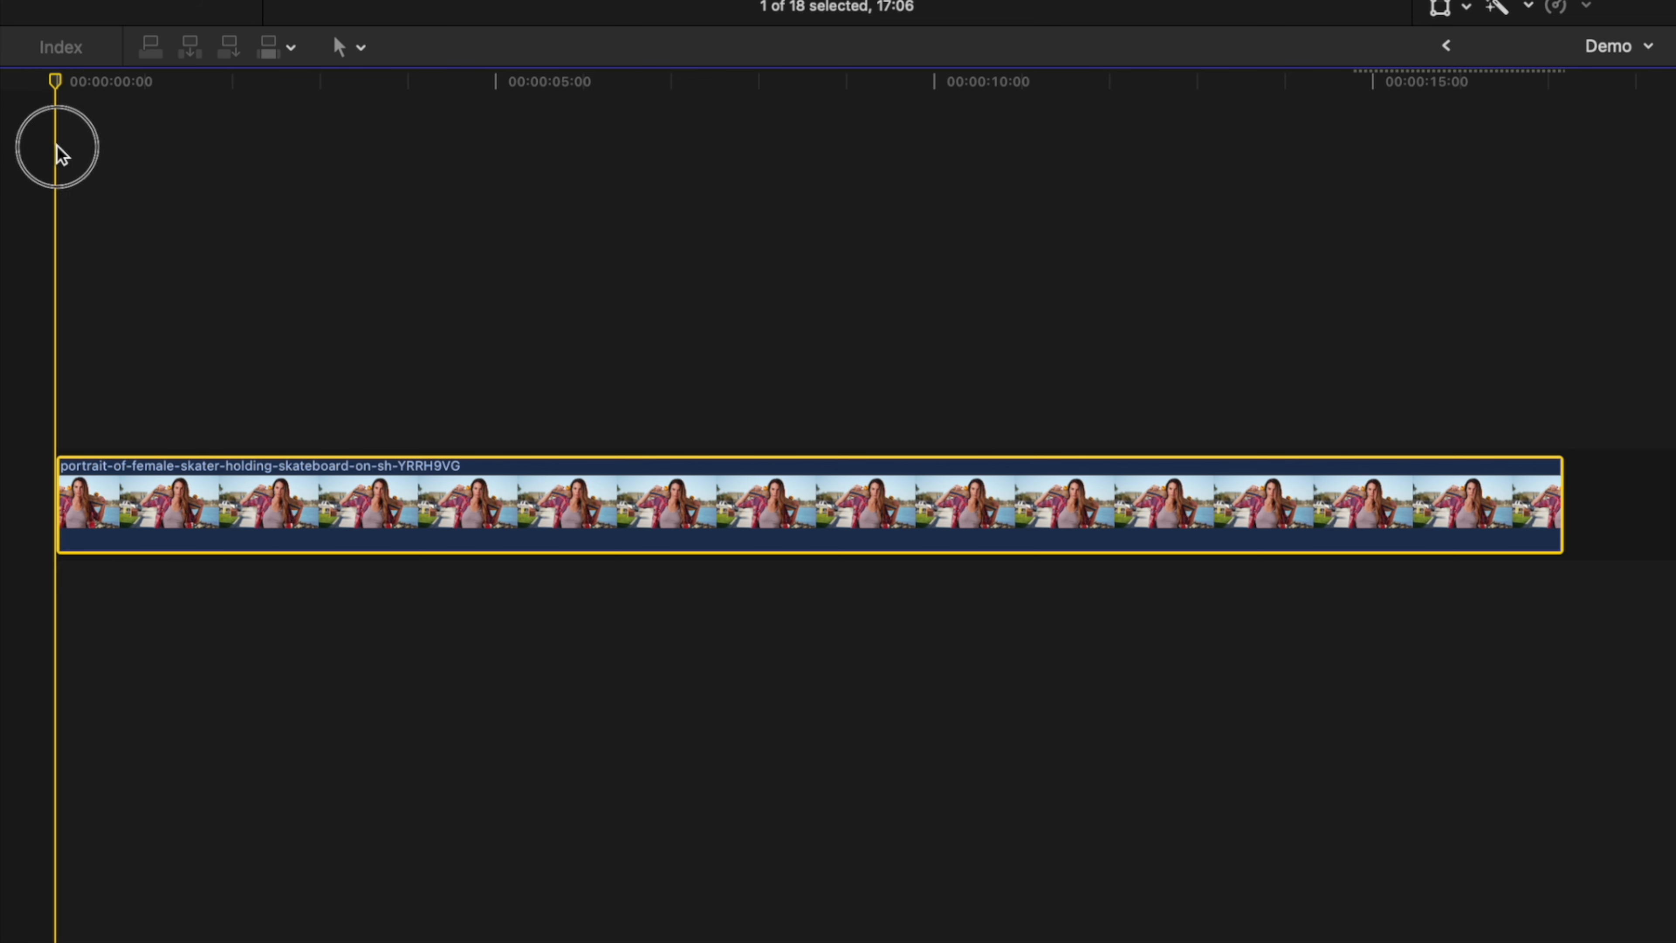
{"action": "left_click", "coordinate": [165, 528]}
{"action": "key", "text": "alt+f"}
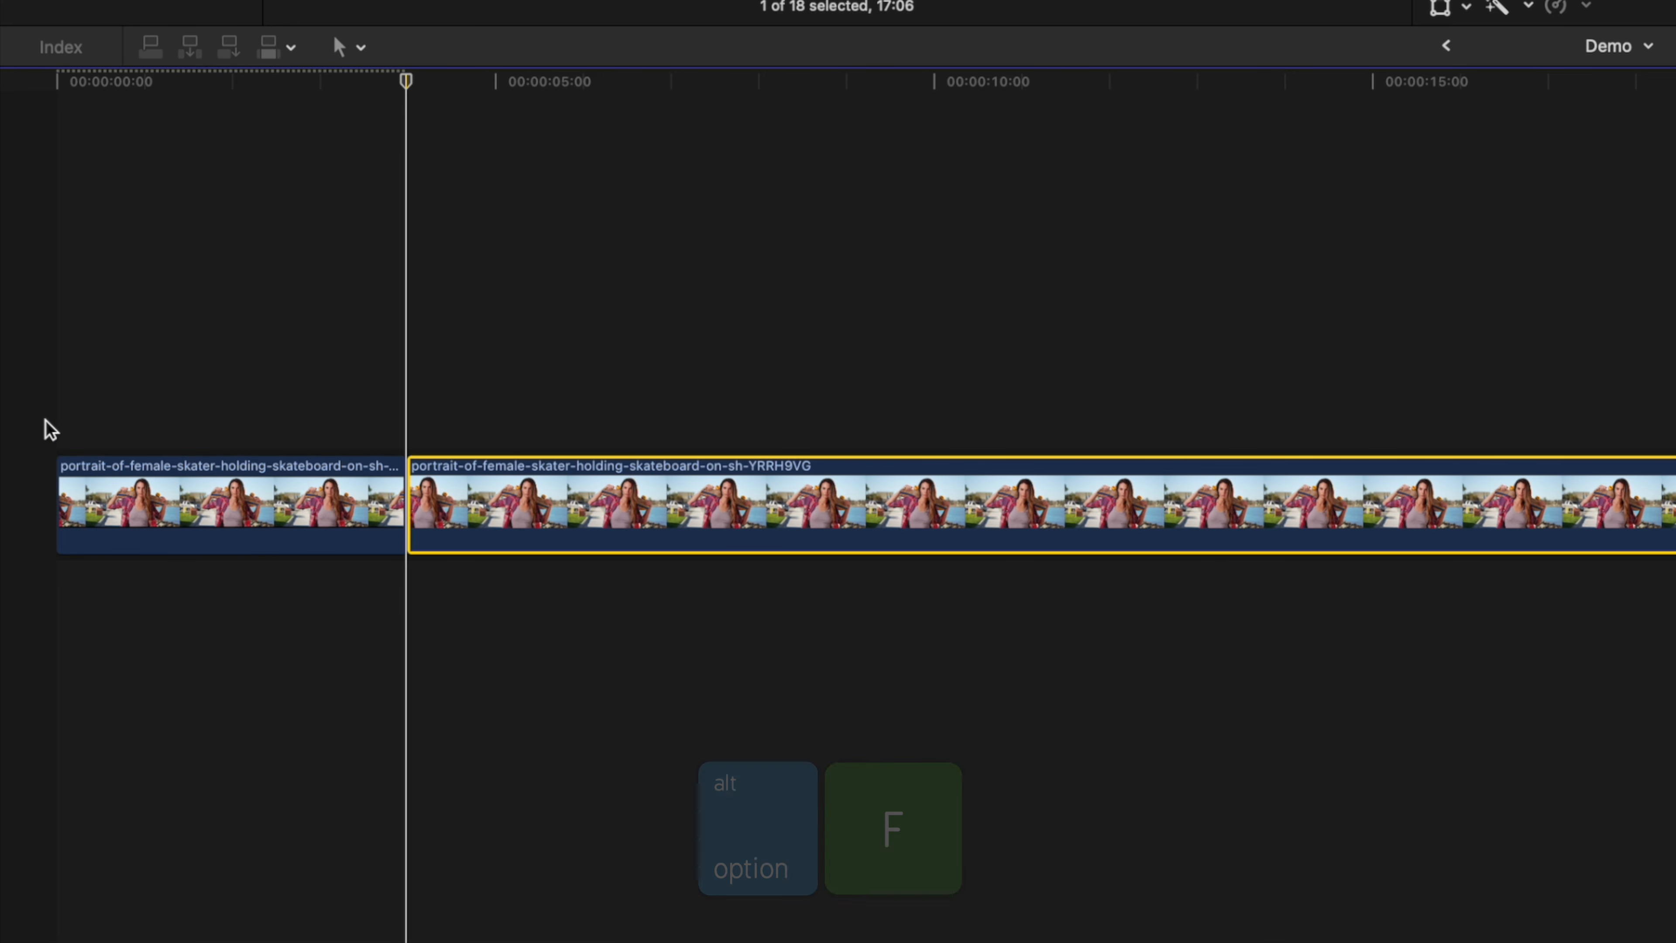
Step: Duplicate the freeze frame as a connected clip directly beneath the original
{"action": "left_click", "coordinate": [159, 492]}
{"action": "key", "text": "alt"}
{"action": "left_click_drag", "start_coordinate": [161, 495], "coordinate": [155, 617]}
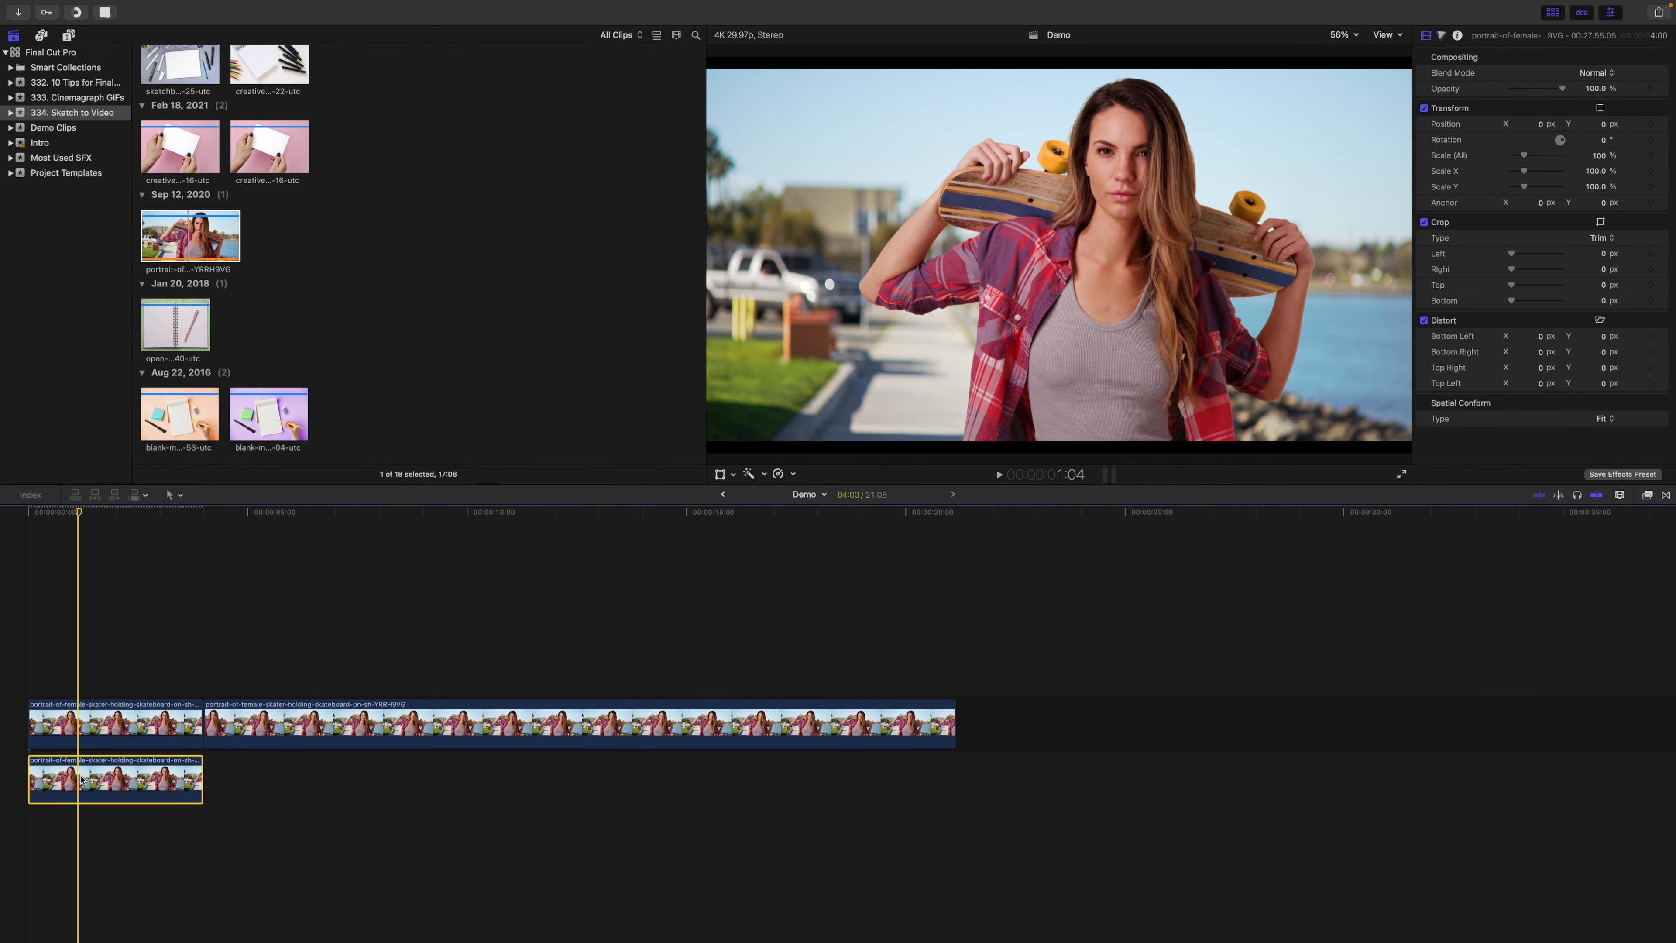
Step: Apply the Comic Basic effect from the Comic Looks category to the upper freeze frame
{"action": "key", "text": "super+5"}
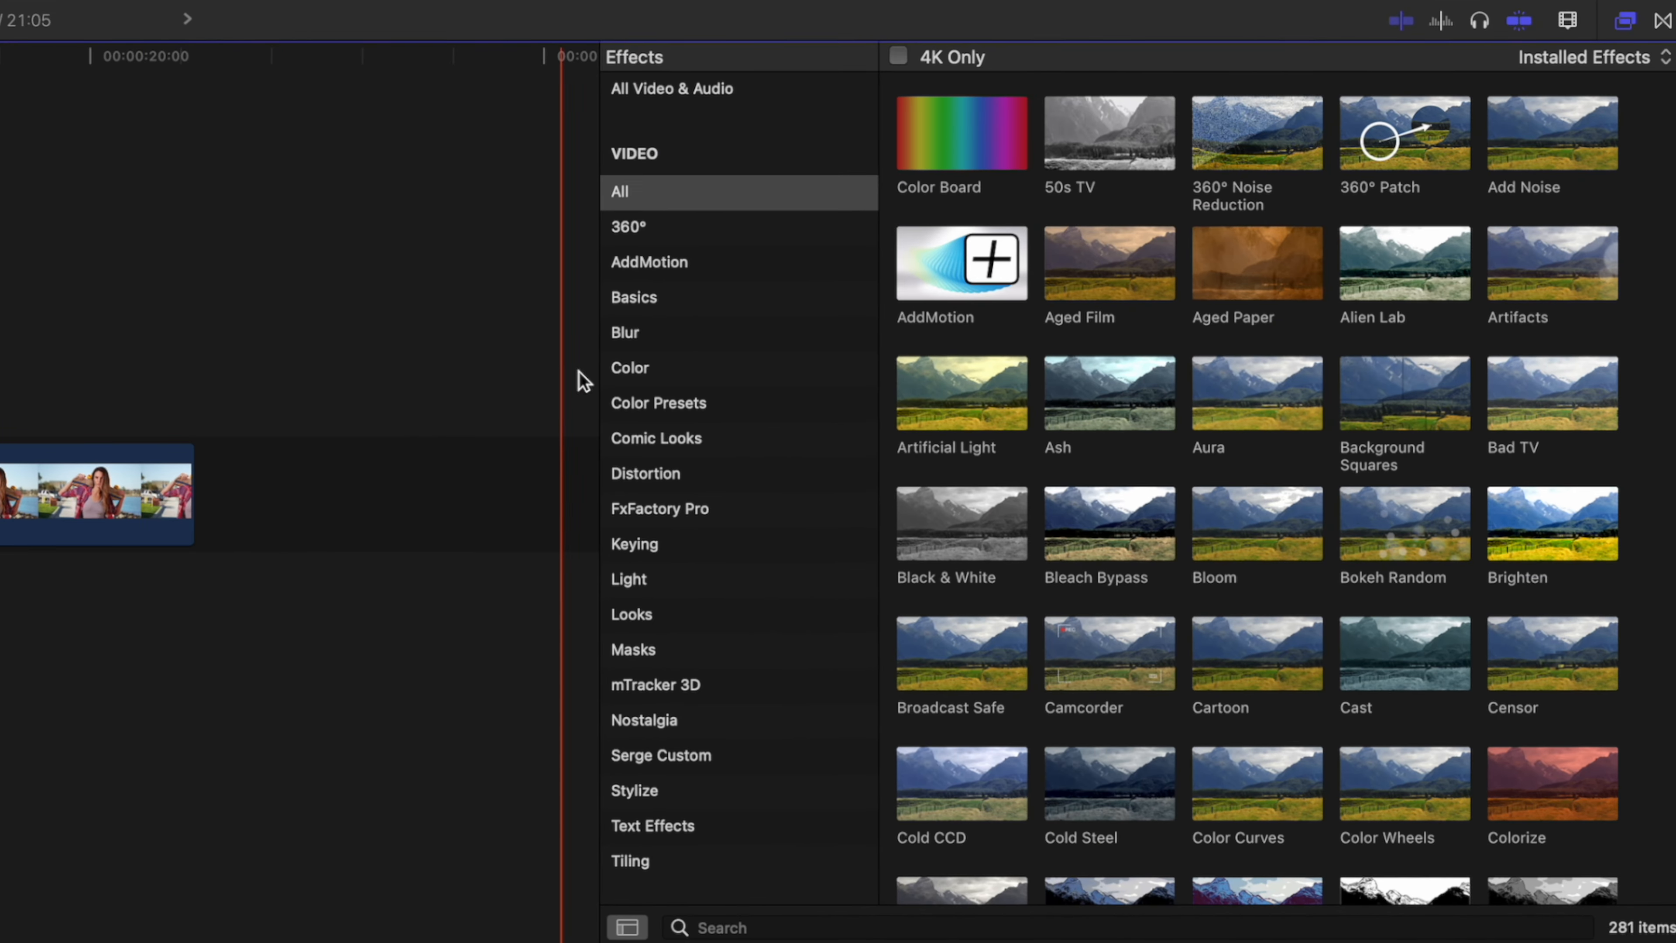
{"action": "left_click", "coordinate": [681, 438]}
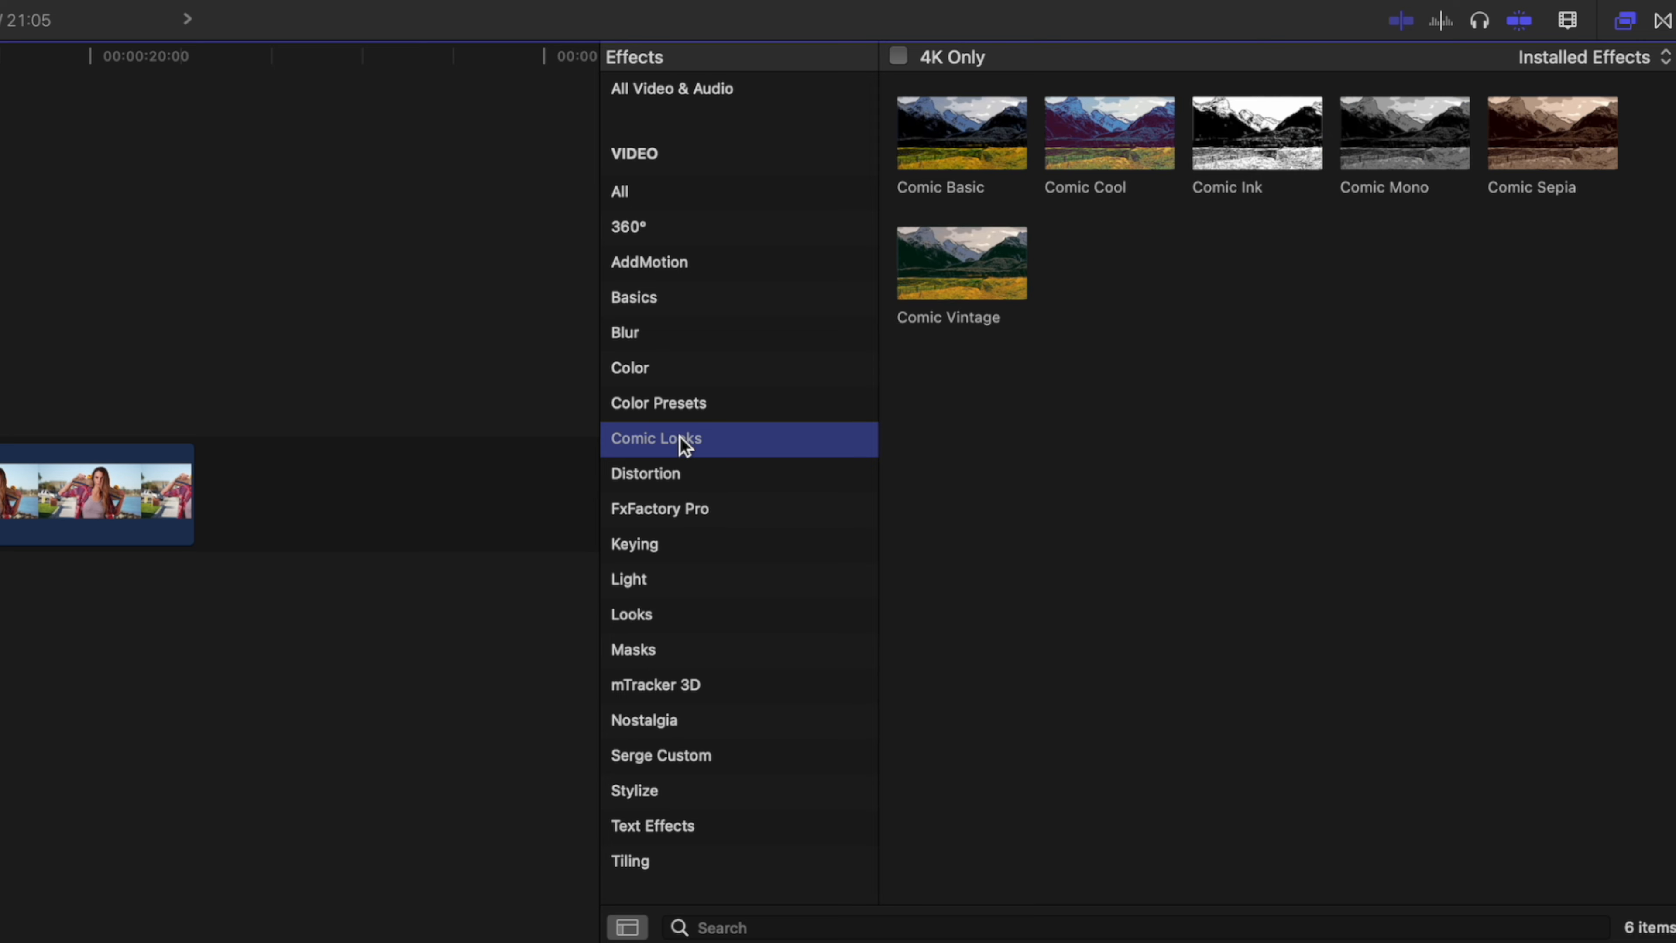
{"action": "left_click_drag", "start_coordinate": [968, 130], "coordinate": [205, 508]}
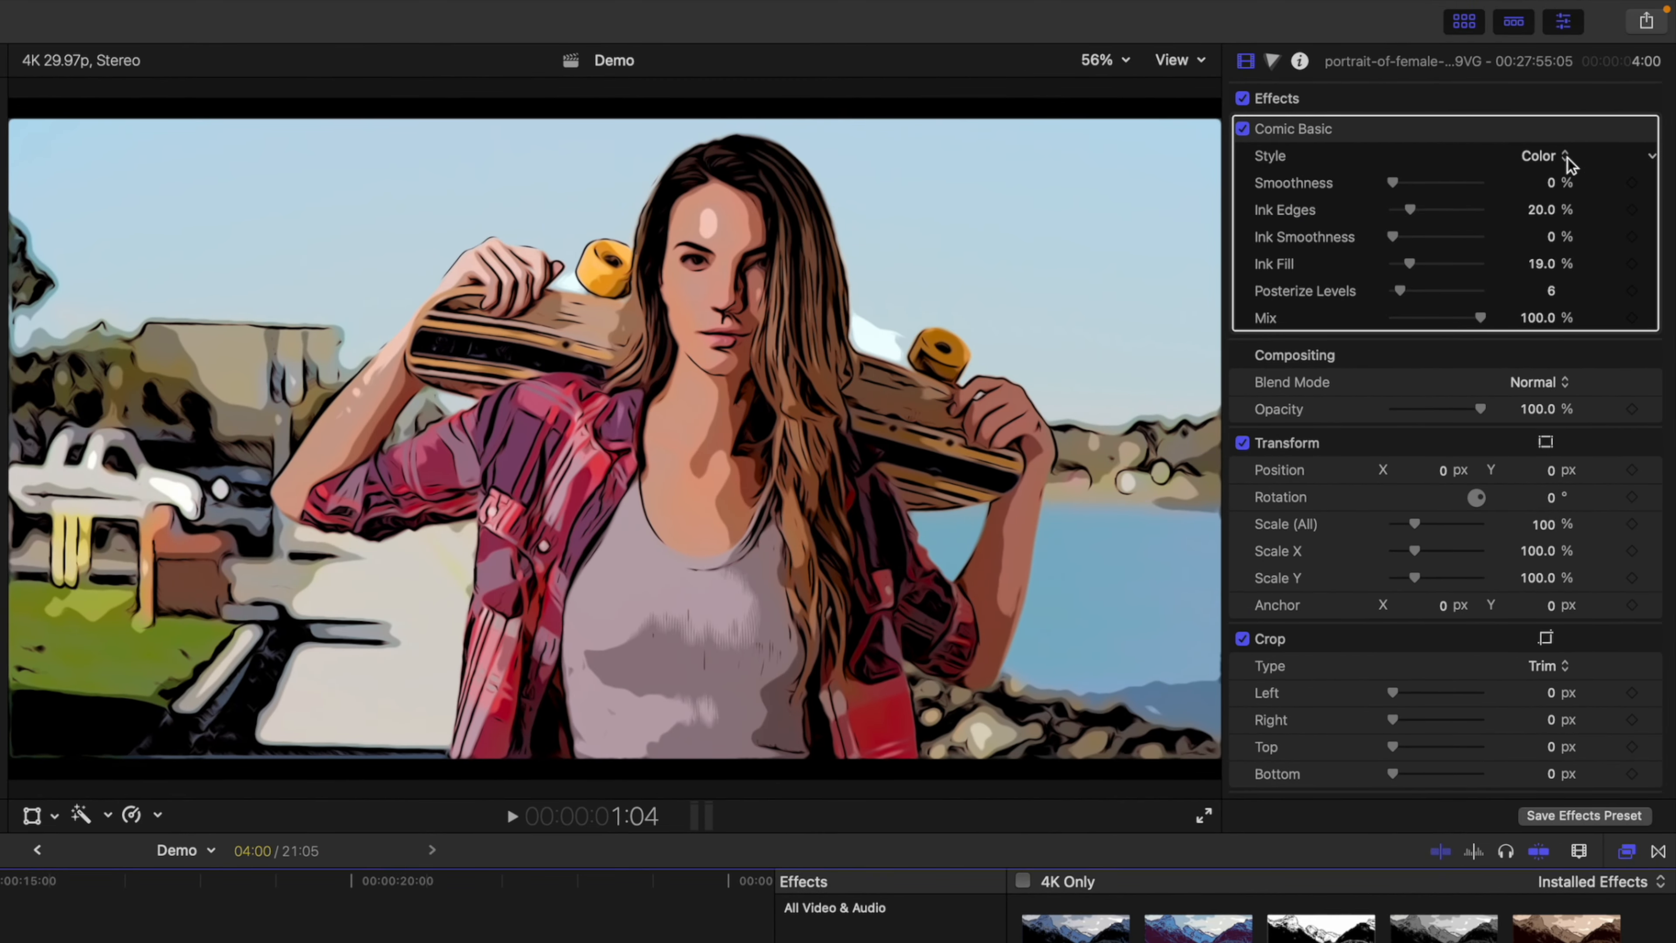
Step: Set the Comic Basic style to Black & White, with Ink Edges 62.05%, Ink Smoothness 21.96% and Ink Fill 35.27%
{"action": "left_click", "coordinate": [1565, 157]}
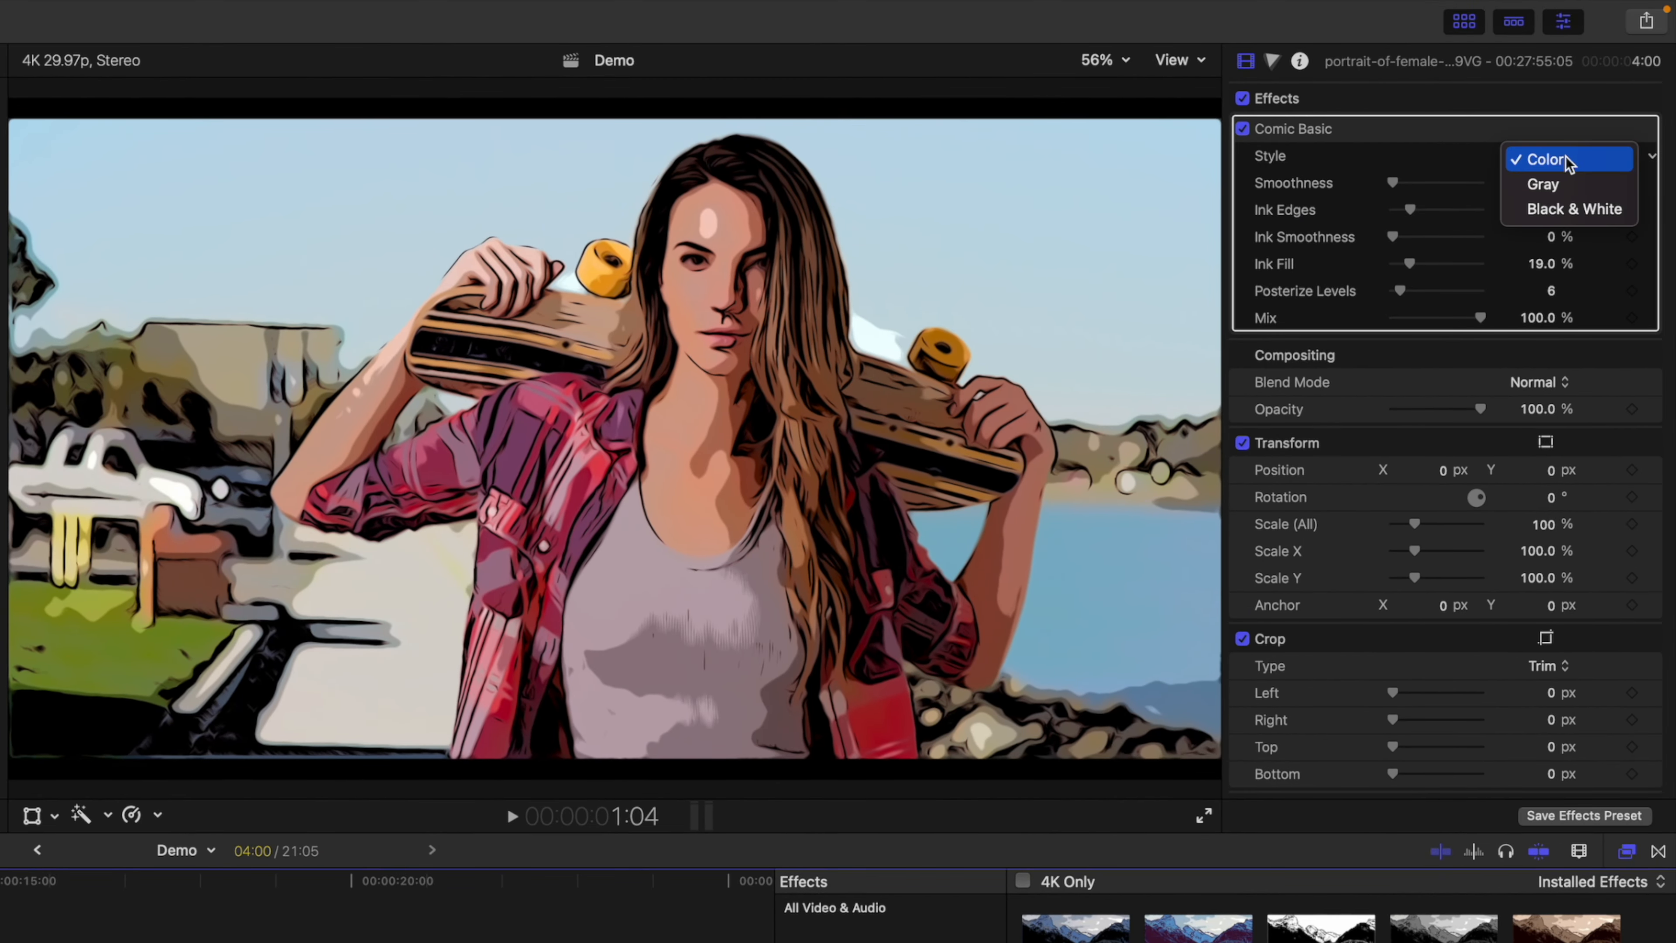
{"action": "left_click", "coordinate": [1575, 209]}
{"action": "mouse_move", "coordinate": [1410, 264]}
{"action": "left_mouse_down"}
{"action": "mouse_move", "coordinate": [1449, 265]}
{"action": "mouse_move", "coordinate": [1397, 291]}
{"action": "mouse_move", "coordinate": [1422, 294]}
{"action": "mouse_move", "coordinate": [1429, 319]}
{"action": "left_mouse_up"}
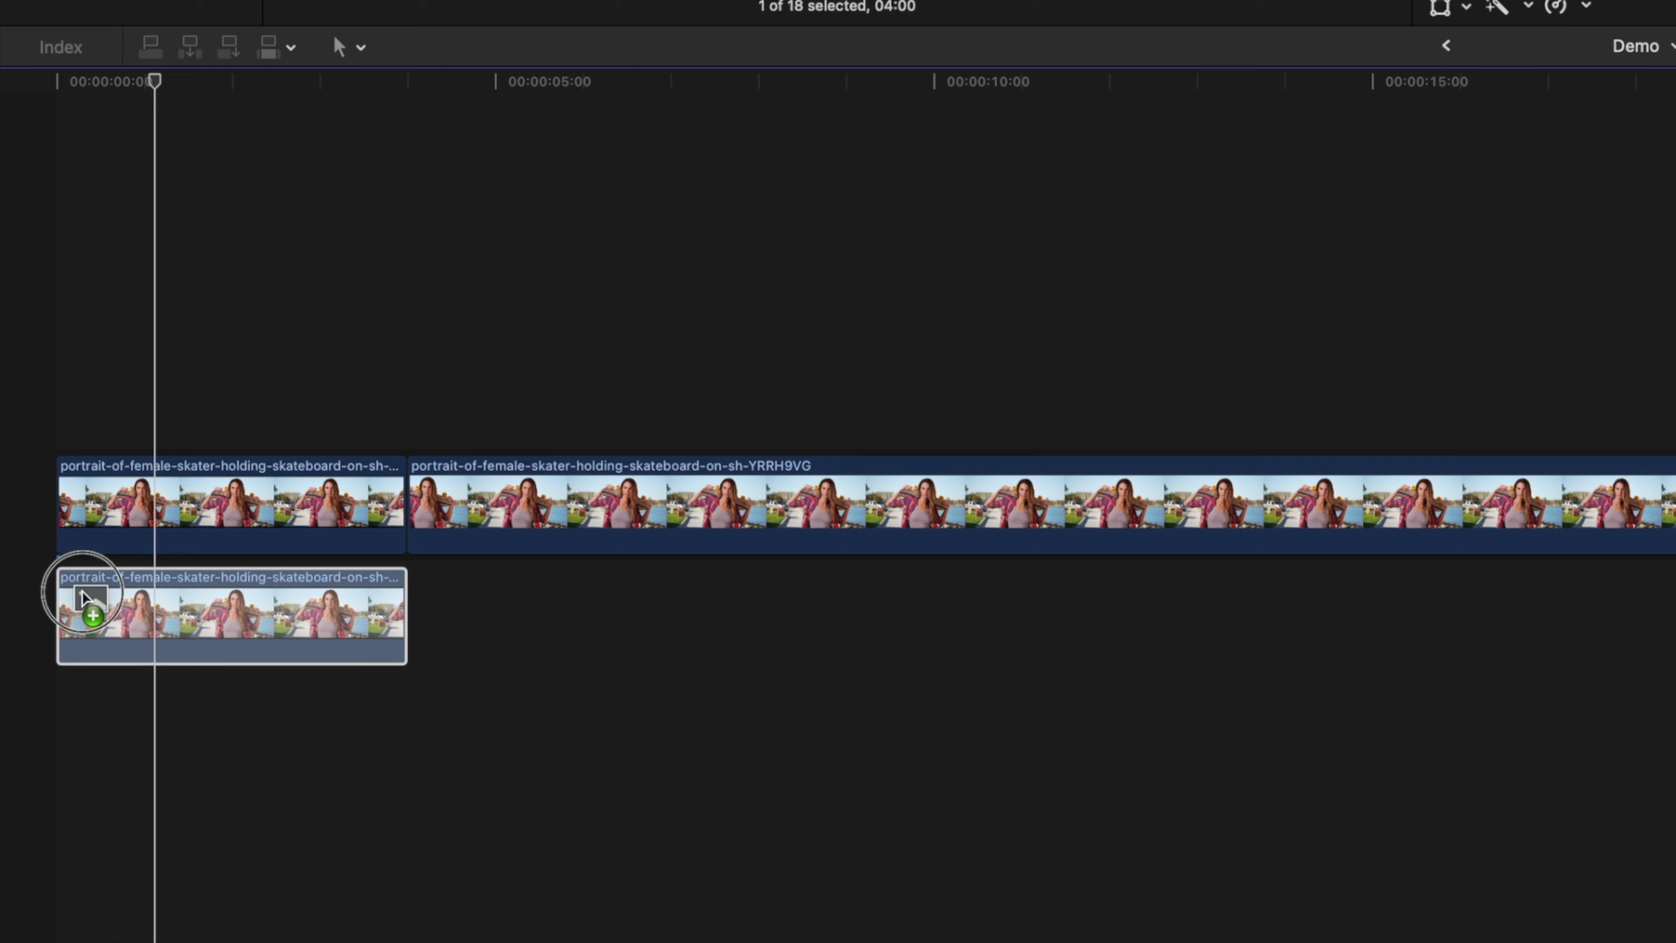
Step: Place the orange blank-notepad photo between the two freeze frames from the timeline start, and set its Spatial Conform type to Fill
{"action": "left_click_drag", "start_coordinate": [83, 591], "coordinate": [45, 593]}
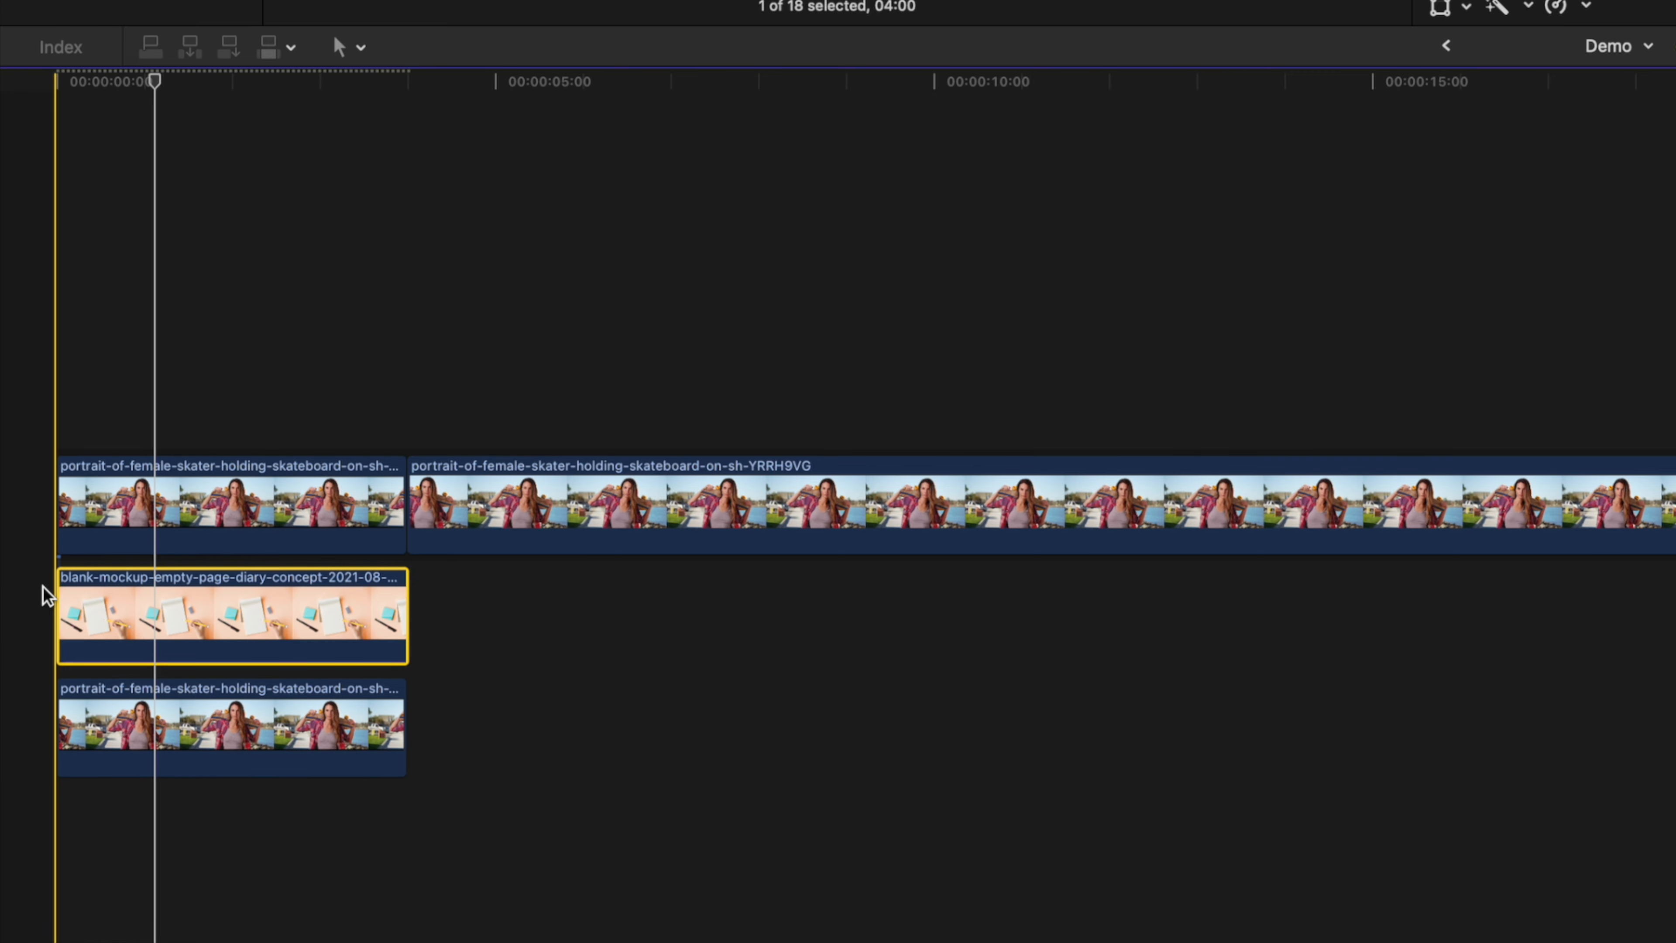
{"action": "left_click", "coordinate": [153, 532]}
{"action": "left_click", "coordinate": [153, 573]}
{"action": "left_click", "coordinate": [1610, 418]}
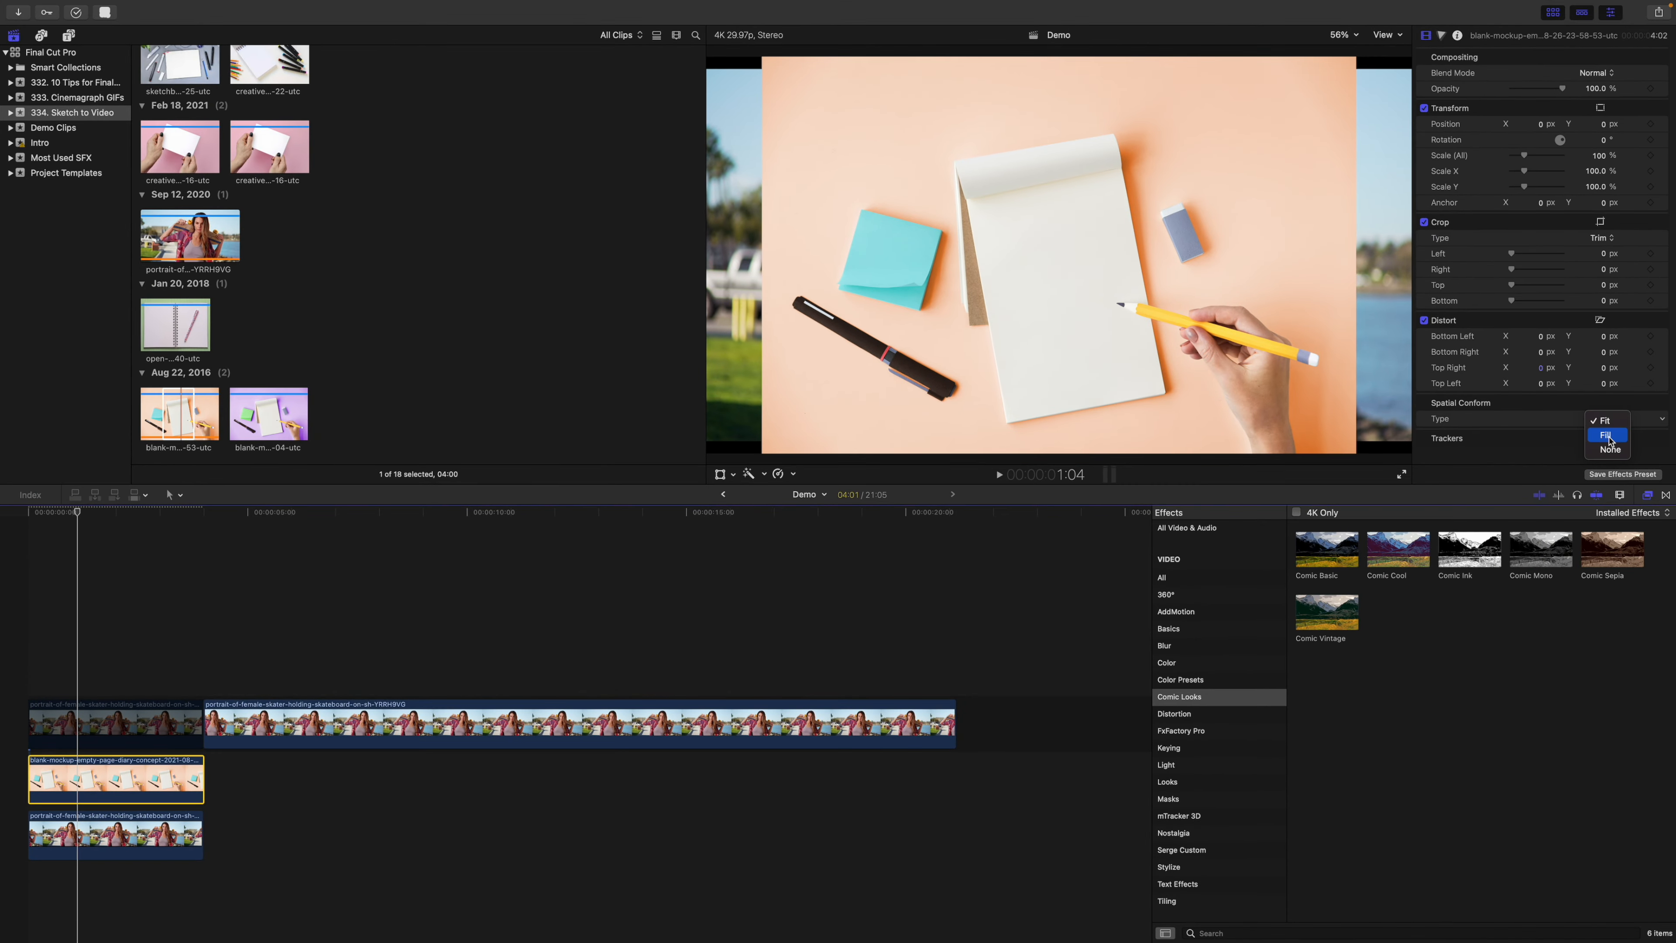
{"action": "left_click", "coordinate": [1607, 436]}
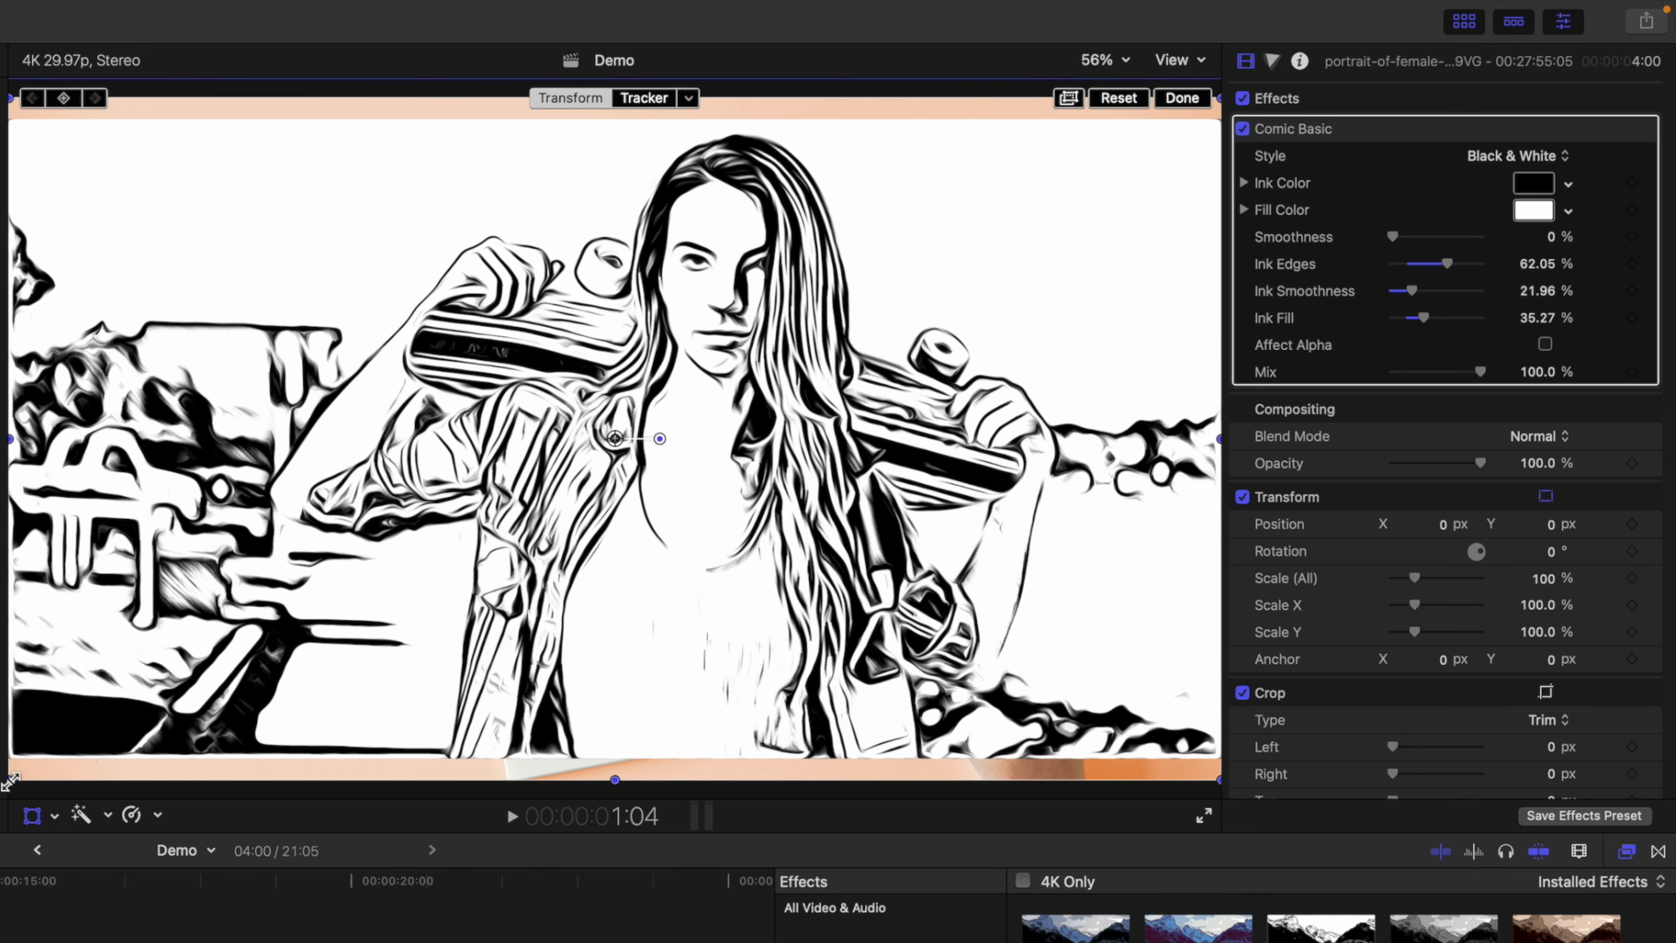
Step: Scale the comic freeze frame to about 45%, rotate it about 101° and position it over the notepad page
{"action": "left_click_drag", "start_coordinate": [10, 781], "coordinate": [334, 596]}
{"action": "left_click_drag", "start_coordinate": [749, 438], "coordinate": [562, 412]}
{"action": "left_click_drag", "start_coordinate": [418, 275], "coordinate": [421, 278]}
{"action": "left_click_drag", "start_coordinate": [598, 375], "coordinate": [598, 374]}
{"action": "left_click", "coordinate": [1181, 99]}
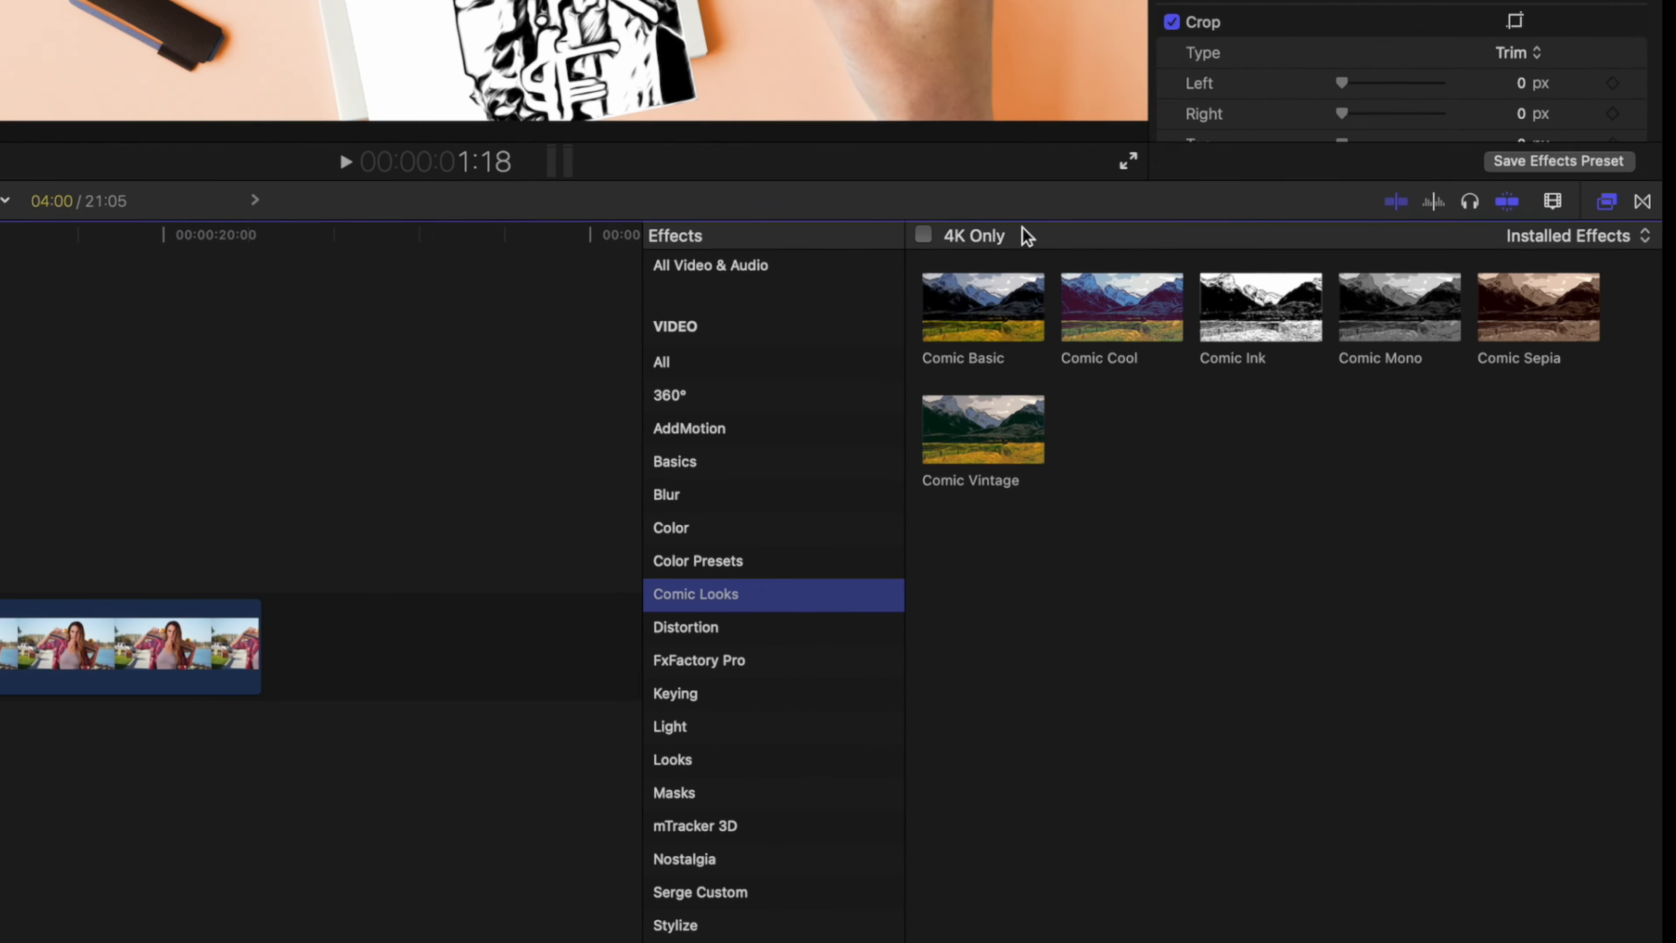
Step: Apply the Shape Mask effect to the comic freeze frame
{"action": "left_click", "coordinate": [700, 652]}
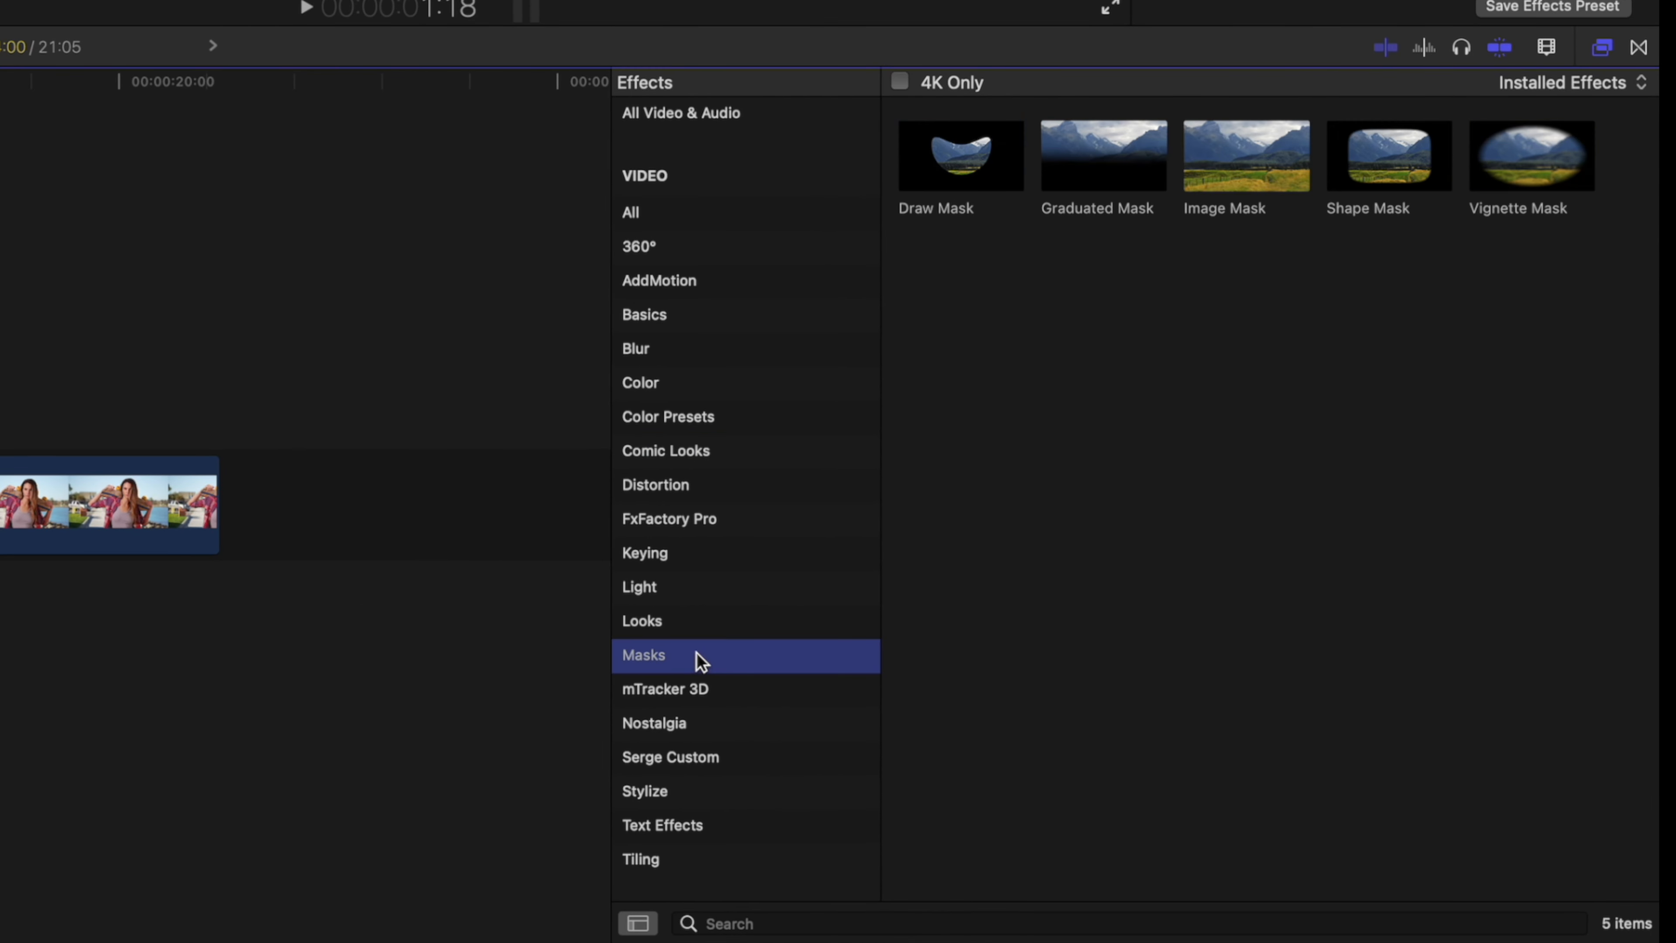
{"action": "left_click", "coordinate": [1370, 168]}
{"action": "left_click_drag", "start_coordinate": [1380, 160], "coordinate": [258, 502]}
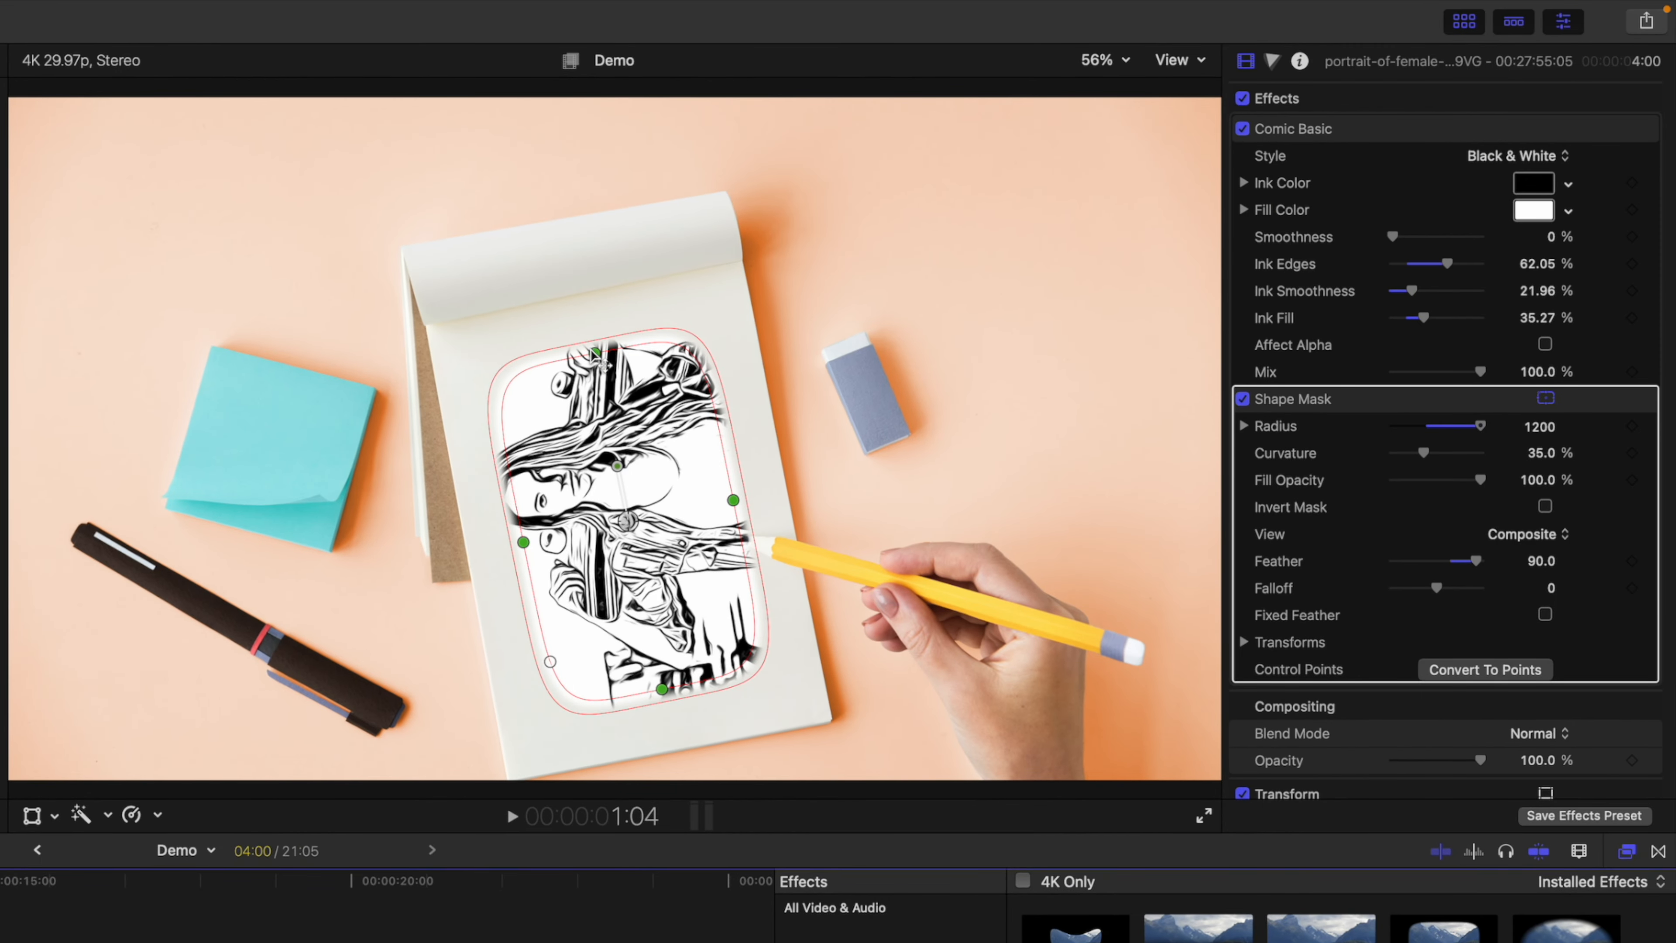
Step: Enlarge the shape mask to cover most of the notepad page and set its Feather to about 75.4
{"action": "left_click_drag", "start_coordinate": [596, 353], "coordinate": [588, 322]}
{"action": "left_click_drag", "start_coordinate": [523, 542], "coordinate": [495, 549]}
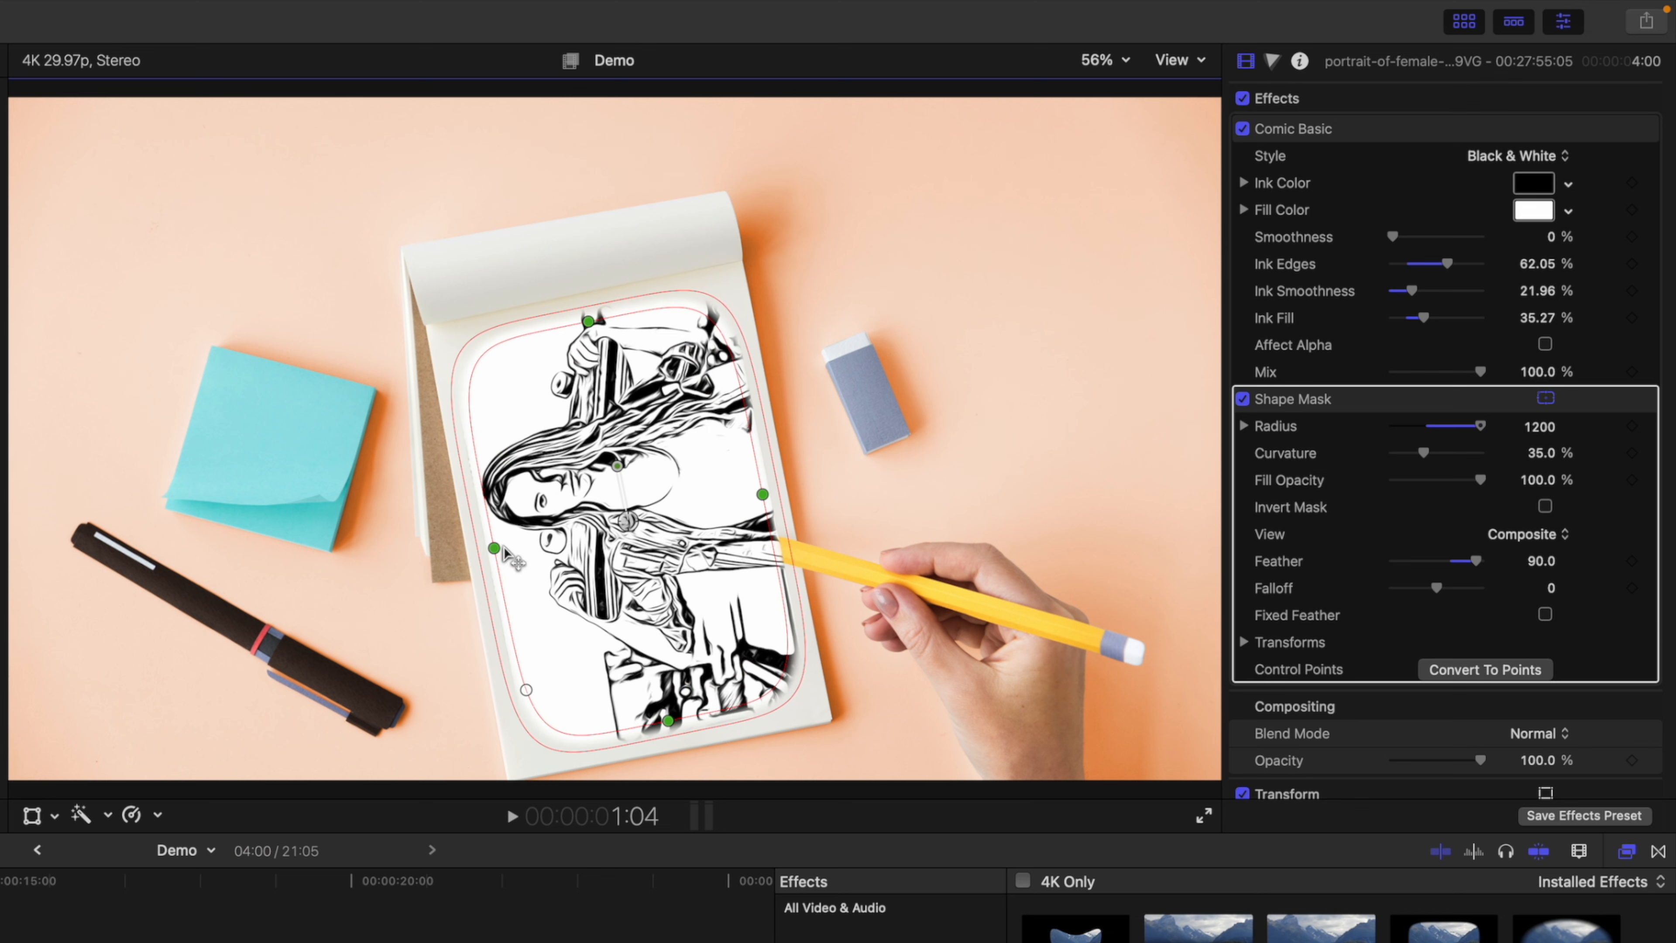
{"action": "left_click_drag", "start_coordinate": [1476, 561], "coordinate": [1479, 565]}
{"action": "left_click_drag", "start_coordinate": [786, 516], "coordinate": [786, 534]}
{"action": "left_click_drag", "start_coordinate": [494, 548], "coordinate": [482, 558]}
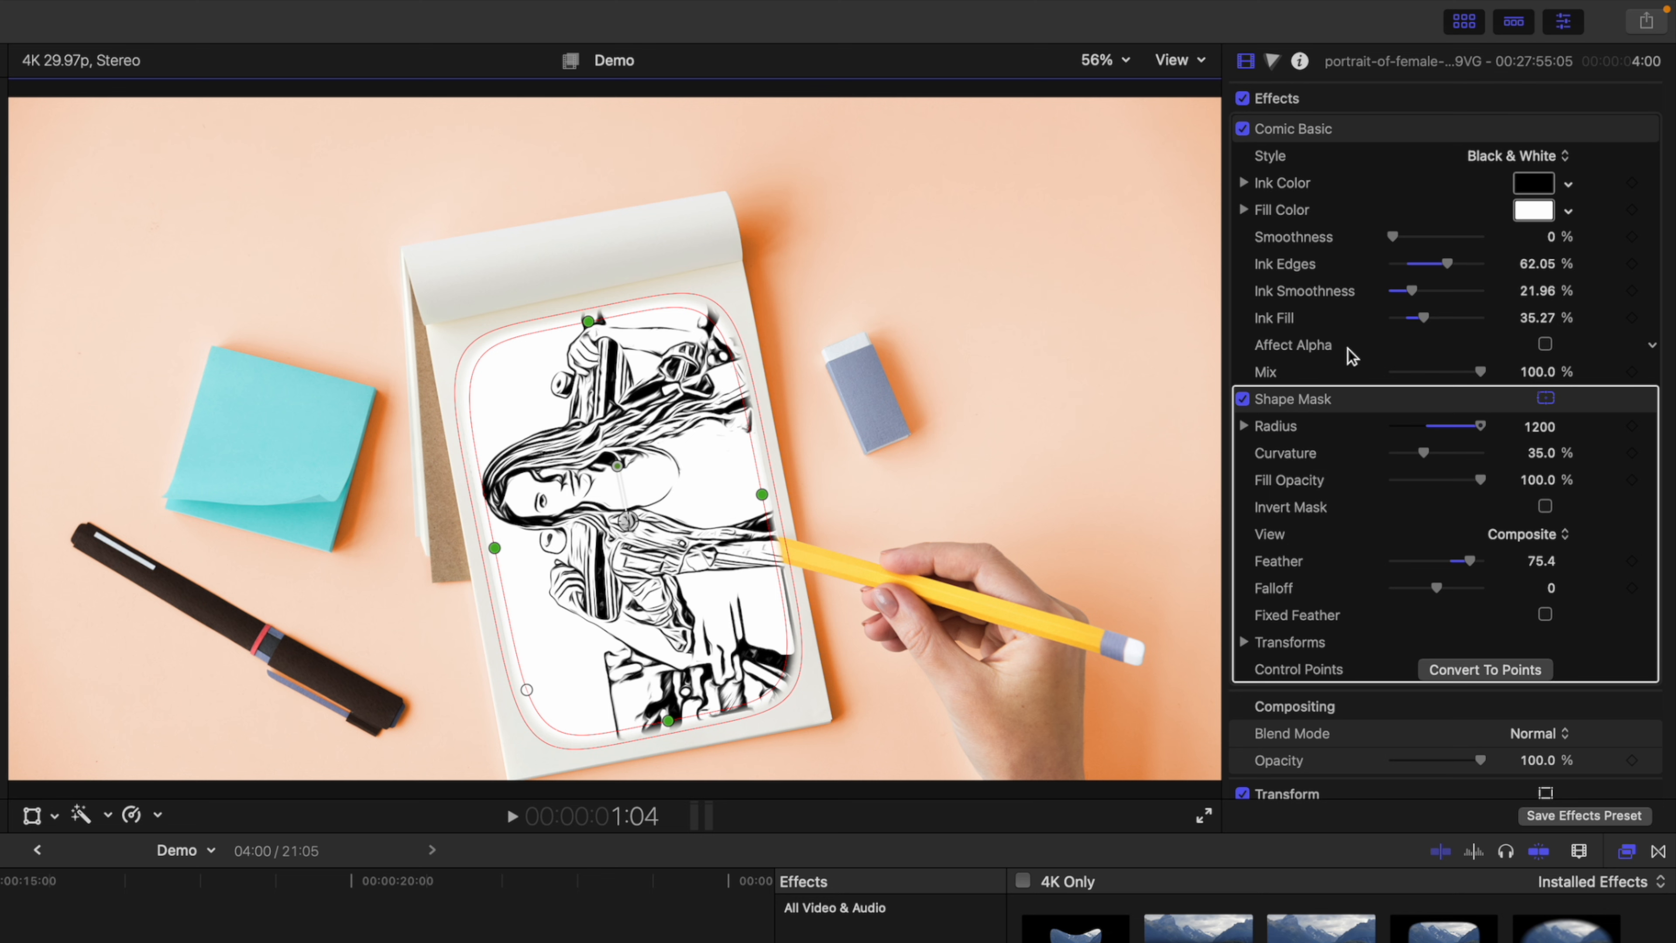
Step: Set the comic freeze frame's blend mode to Multiply and hide the shape mask's on-screen controls
{"action": "scroll", "coordinate": [1345, 356], "scroll_direction": "down", "scroll_amount": 8}
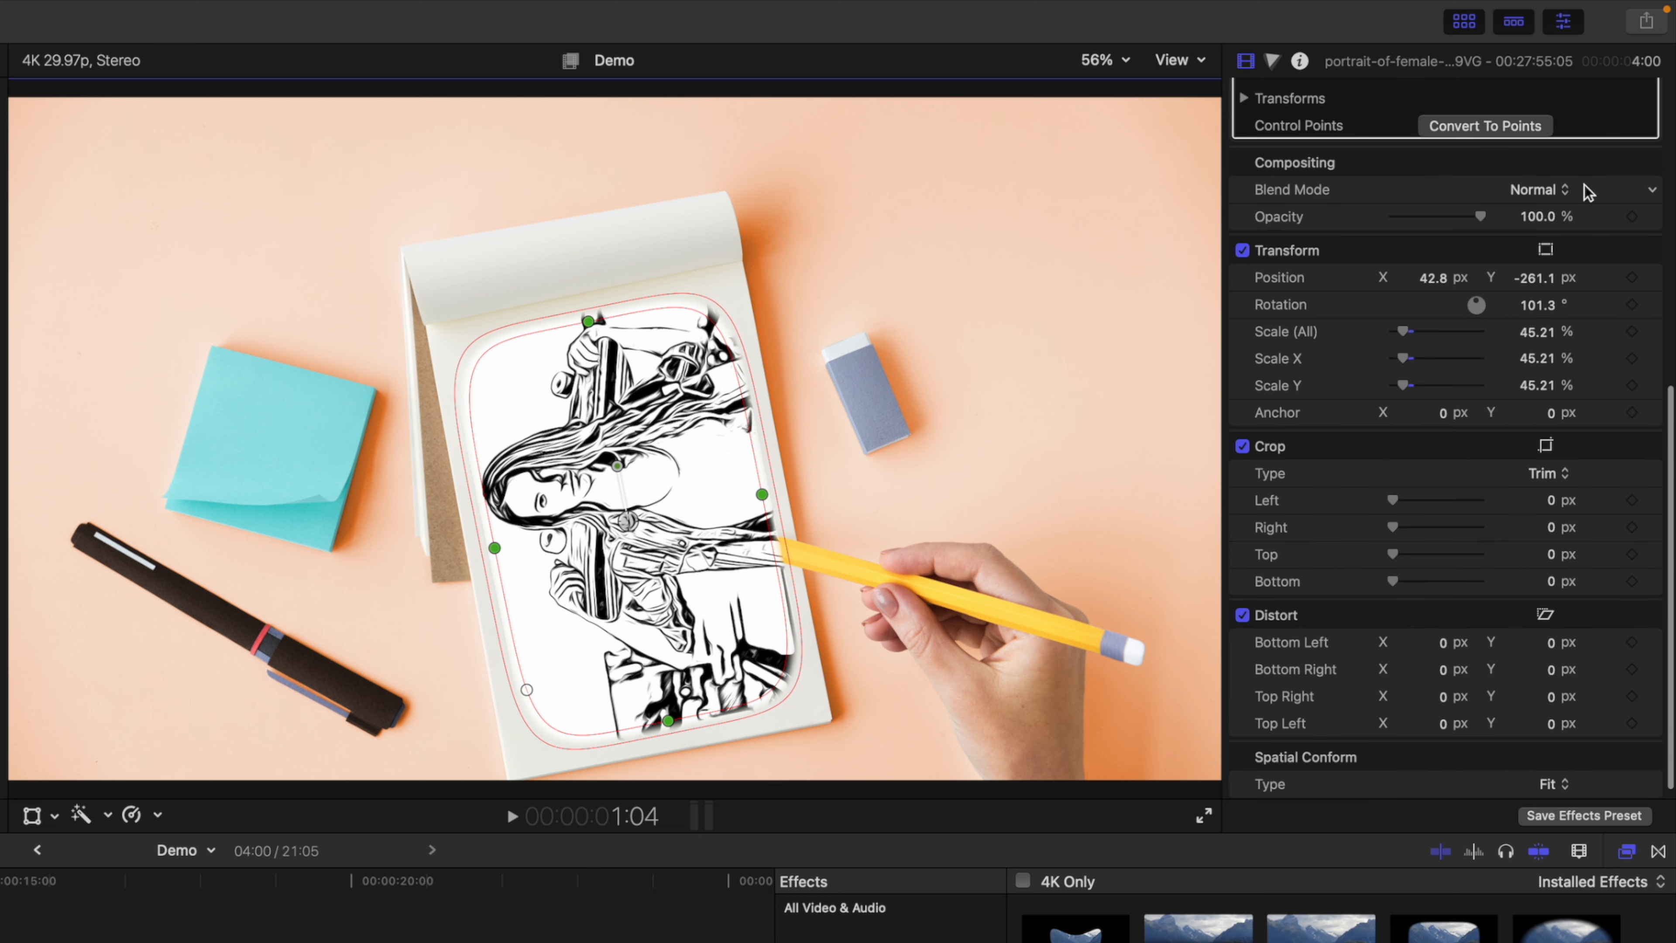
{"action": "left_click", "coordinate": [1569, 191]}
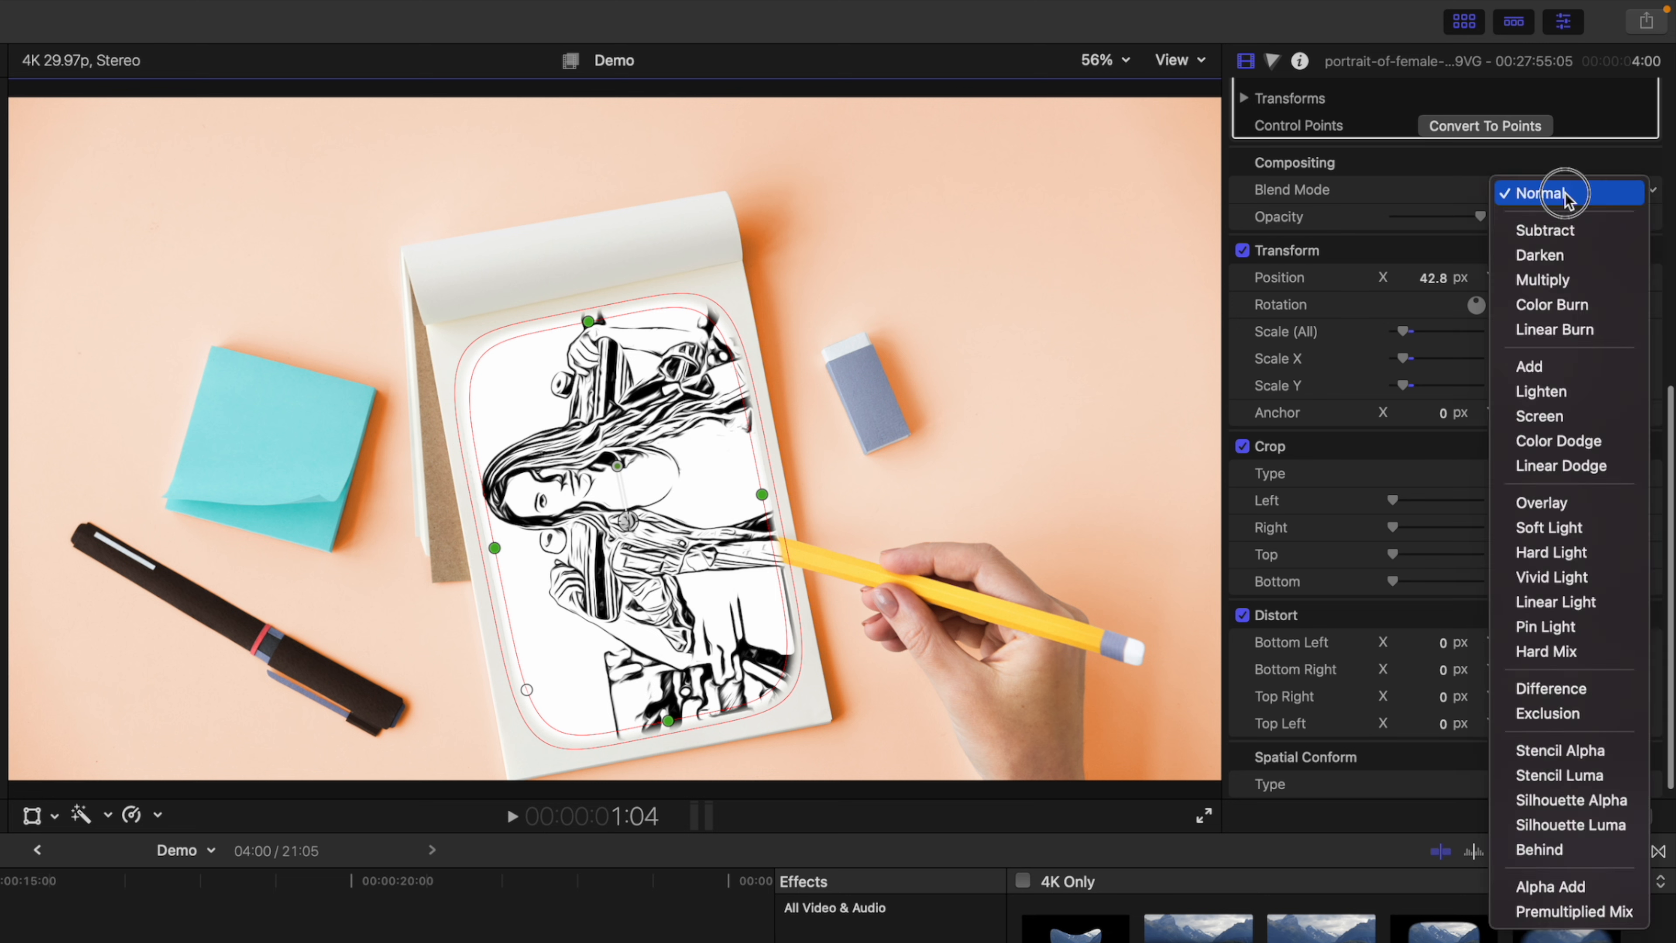
{"action": "left_click", "coordinate": [1561, 281]}
{"action": "scroll", "coordinate": [1530, 216], "scroll_direction": "up", "scroll_amount": 8}
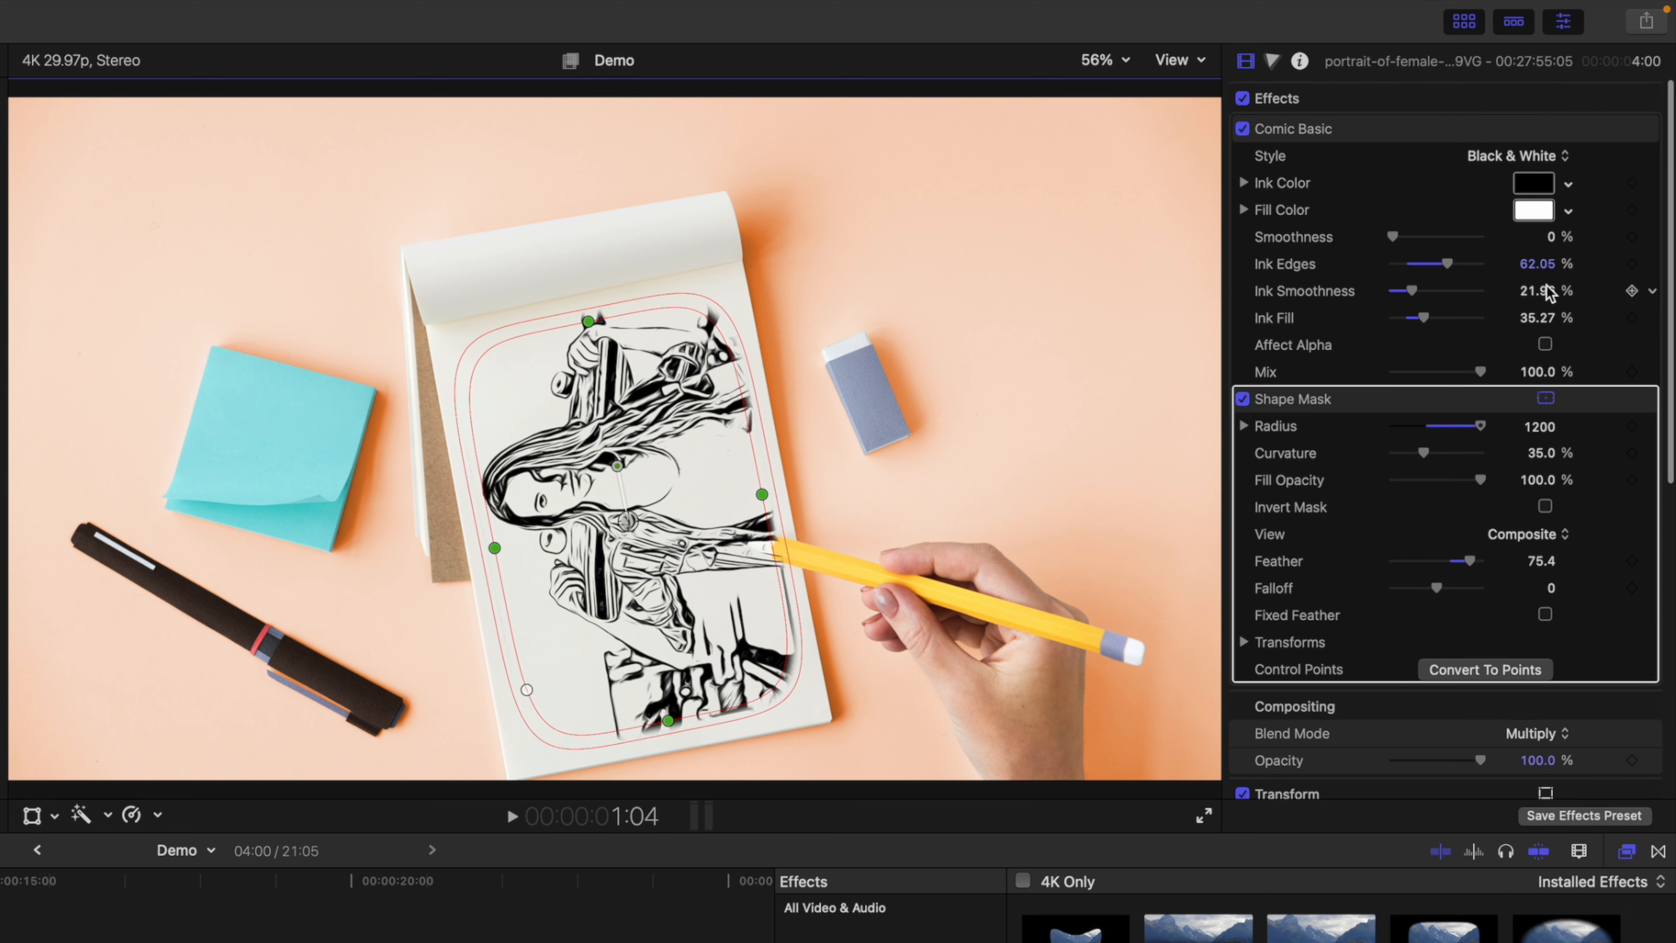
{"action": "left_click", "coordinate": [1546, 398]}
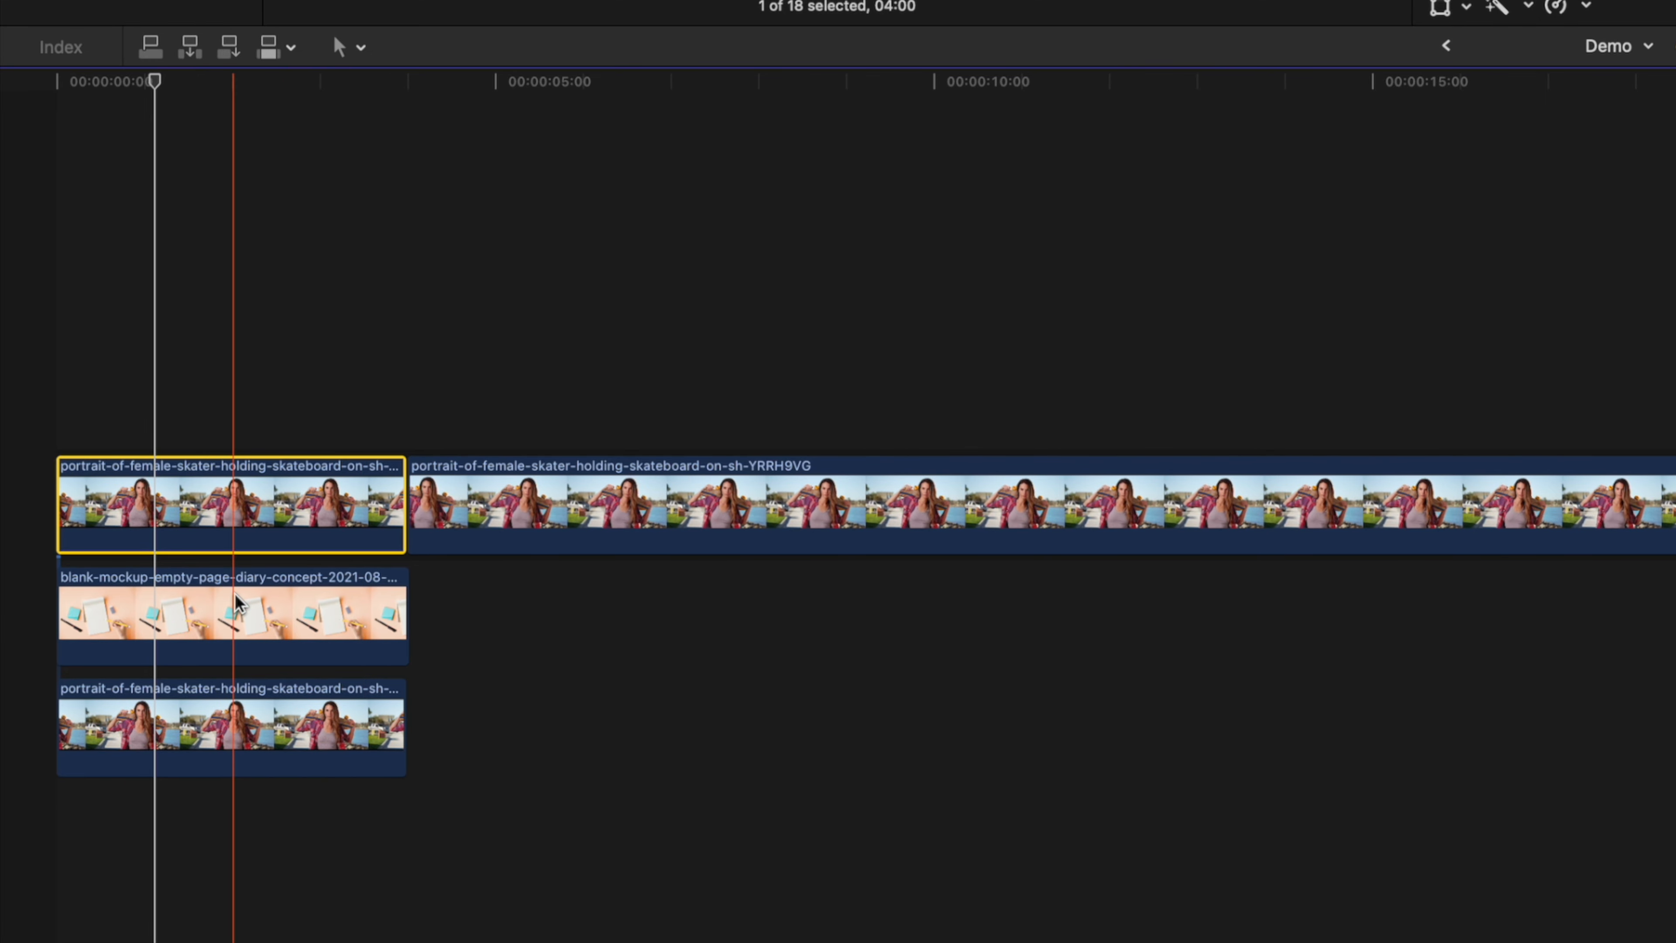
Step: Duplicate the notepad photo above the comic freeze frame and apply the Draw Mask effect to the copy
{"action": "left_click", "coordinate": [236, 602]}
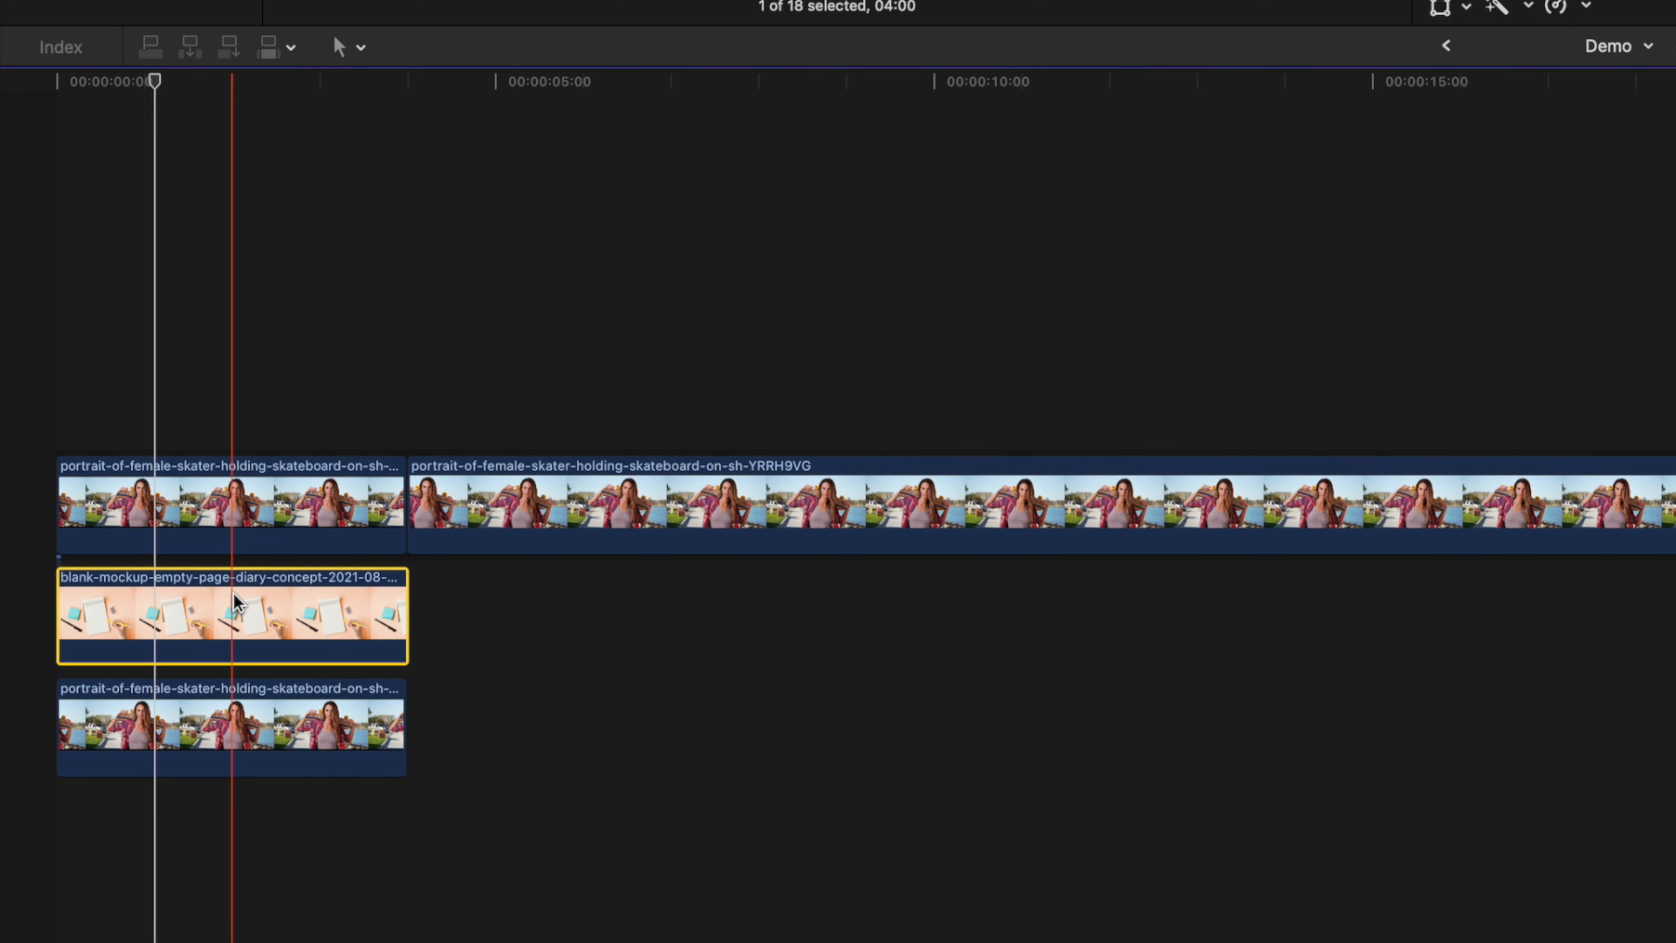
{"action": "left_click_drag", "start_coordinate": [236, 599], "coordinate": [231, 376]}
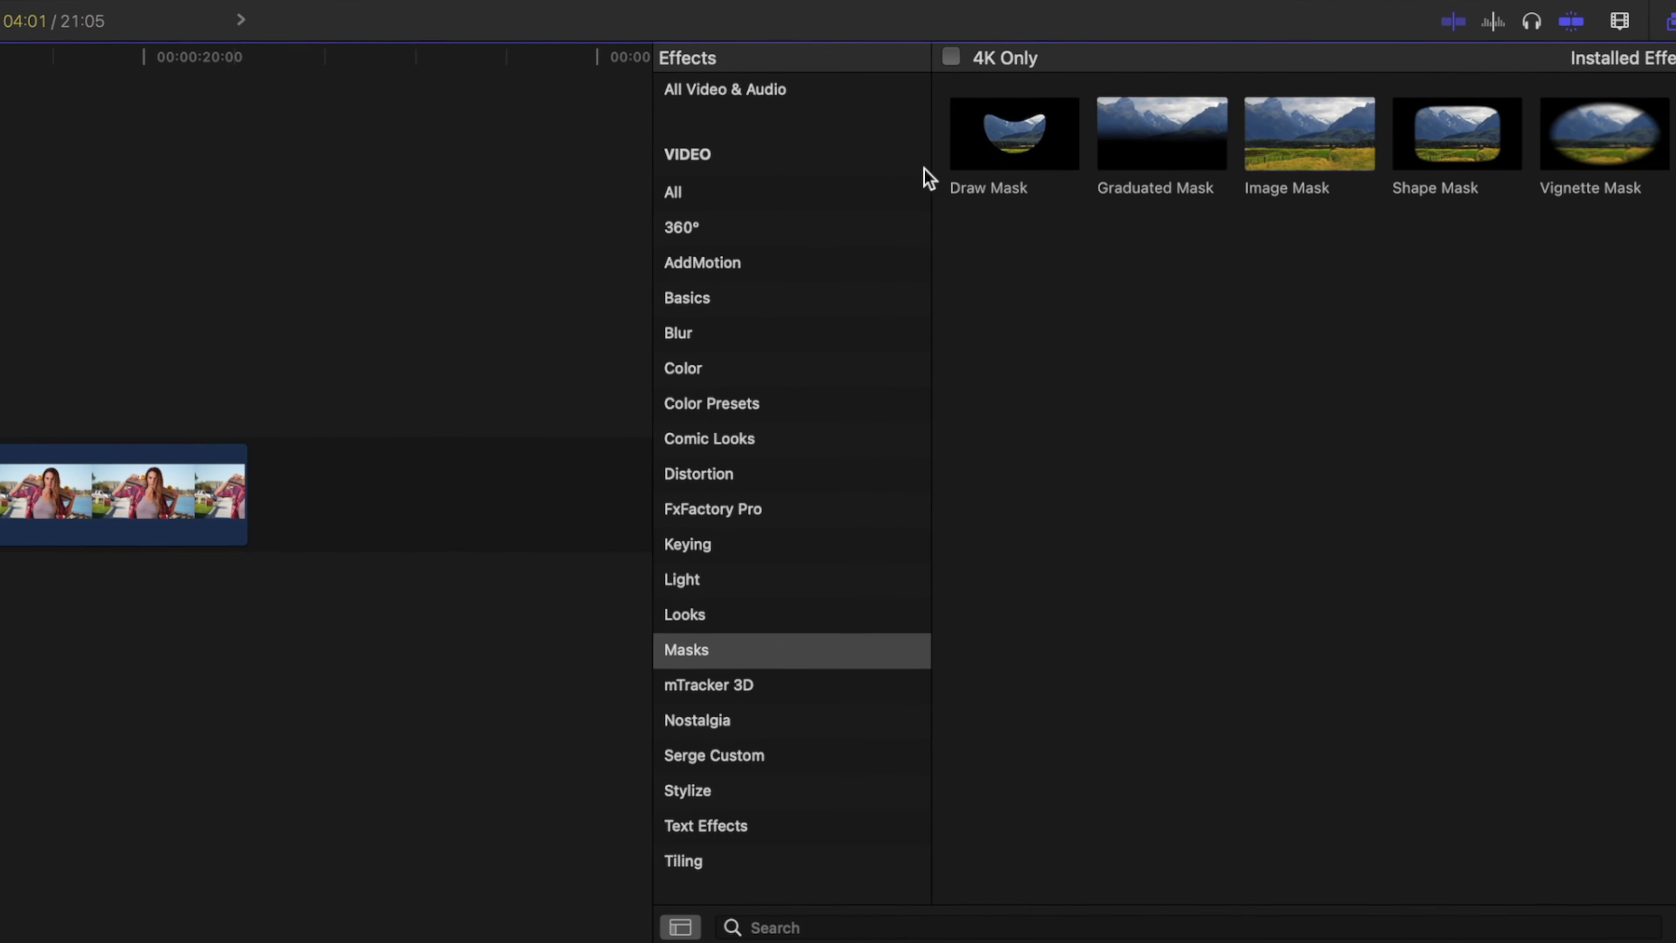
{"action": "left_click", "coordinate": [936, 142]}
{"action": "mouse_move", "coordinate": [938, 140]}
{"action": "left_mouse_down"}
{"action": "mouse_move", "coordinate": [138, 345]}
{"action": "mouse_move", "coordinate": [169, 374]}
{"action": "left_mouse_up"}
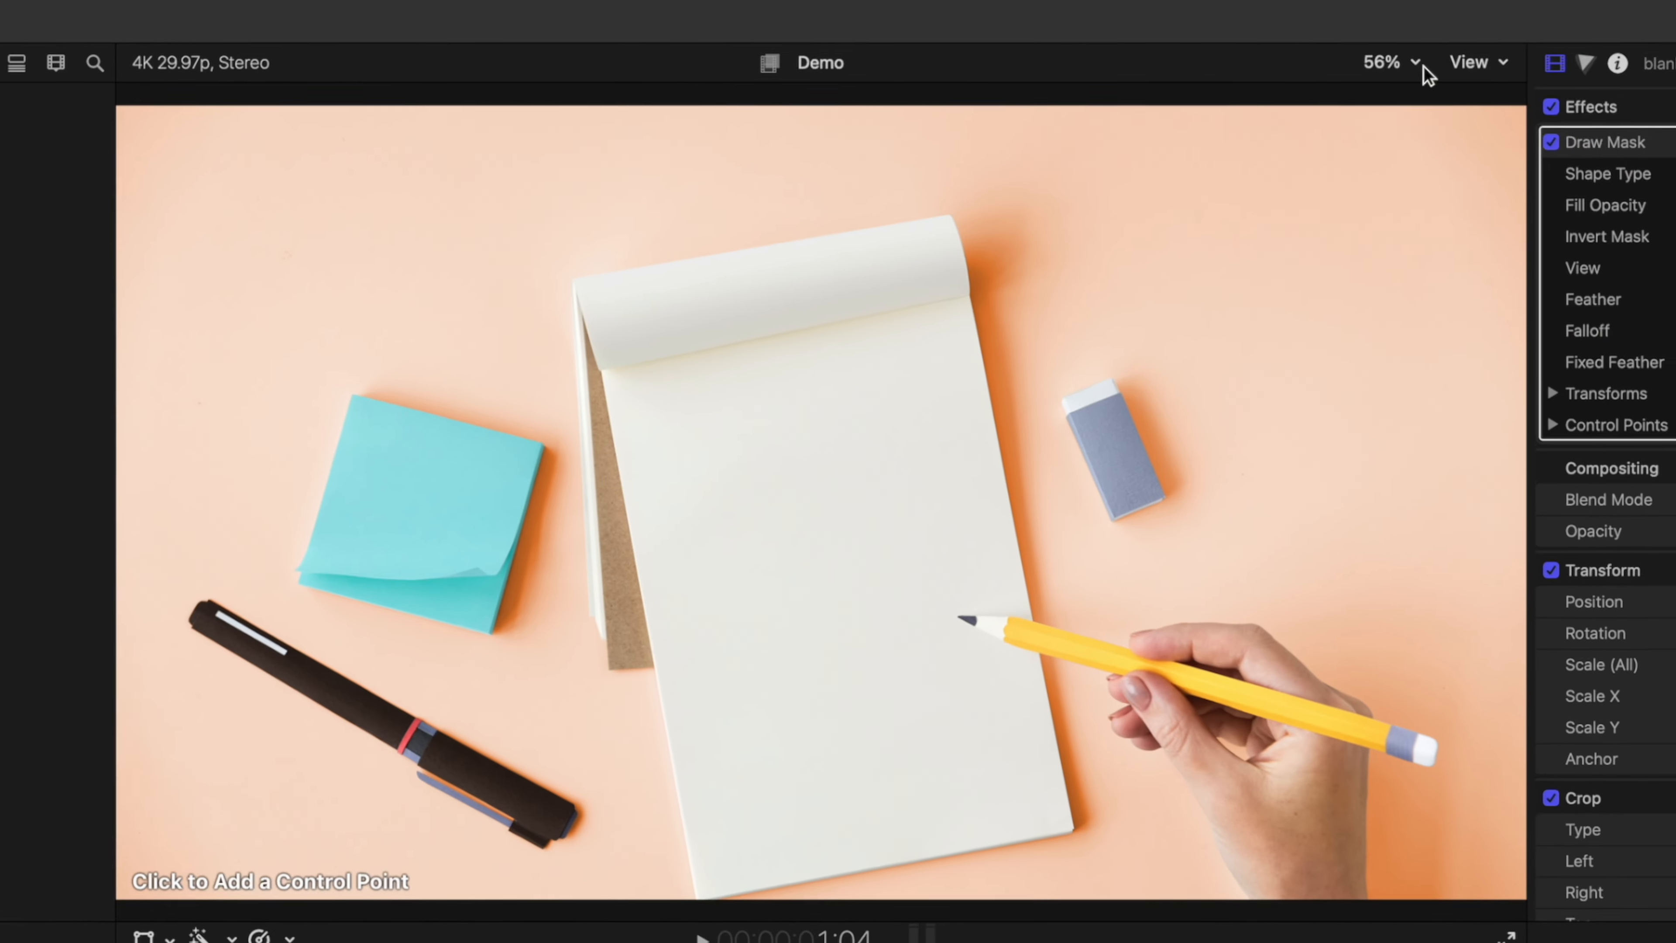
Step: Draw a closed mask around the pencil tip on the upper notepad copy, and hide the mask's on-screen controls
{"action": "left_click", "coordinate": [1419, 66]}
{"action": "left_click", "coordinate": [1430, 285]}
{"action": "mouse_move", "coordinate": [1468, 512]}
{"action": "left_mouse_down"}
{"action": "mouse_move", "coordinate": [1478, 532]}
{"action": "mouse_move", "coordinate": [1473, 515]}
{"action": "left_mouse_up"}
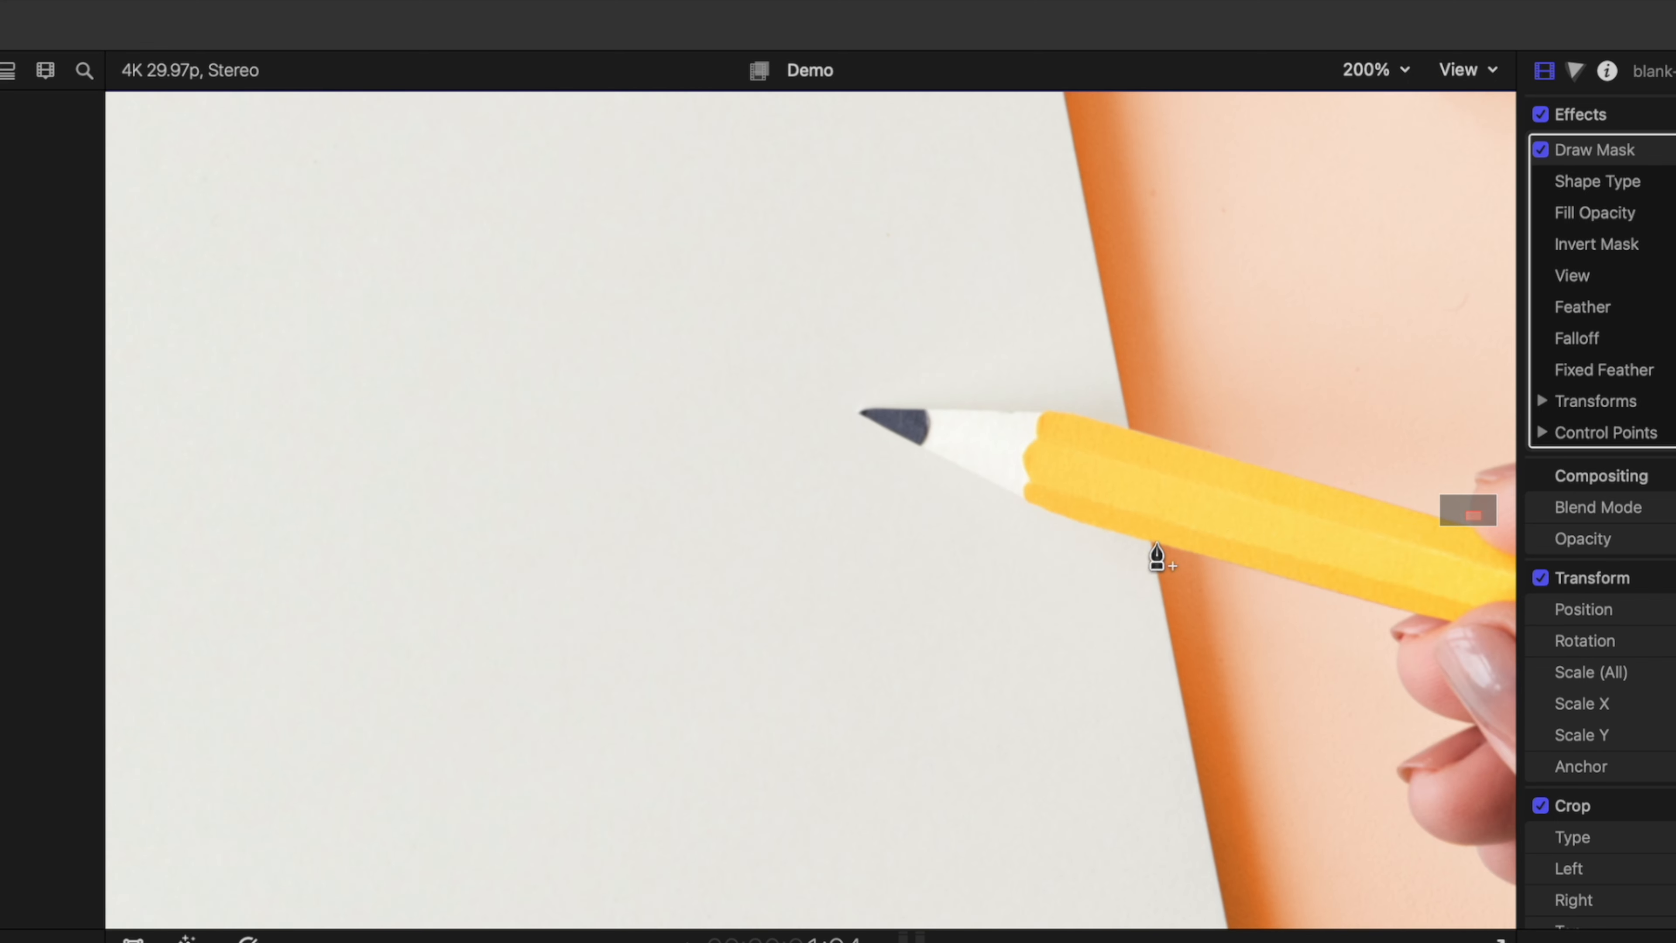
{"action": "left_click", "coordinate": [1159, 542]}
{"action": "left_click", "coordinate": [1066, 519]}
{"action": "left_click", "coordinate": [1022, 498]}
{"action": "left_click", "coordinate": [854, 413]}
{"action": "left_click", "coordinate": [1056, 410]}
{"action": "left_click", "coordinate": [1087, 418]}
{"action": "left_click", "coordinate": [1186, 444]}
{"action": "left_click", "coordinate": [1160, 542]}
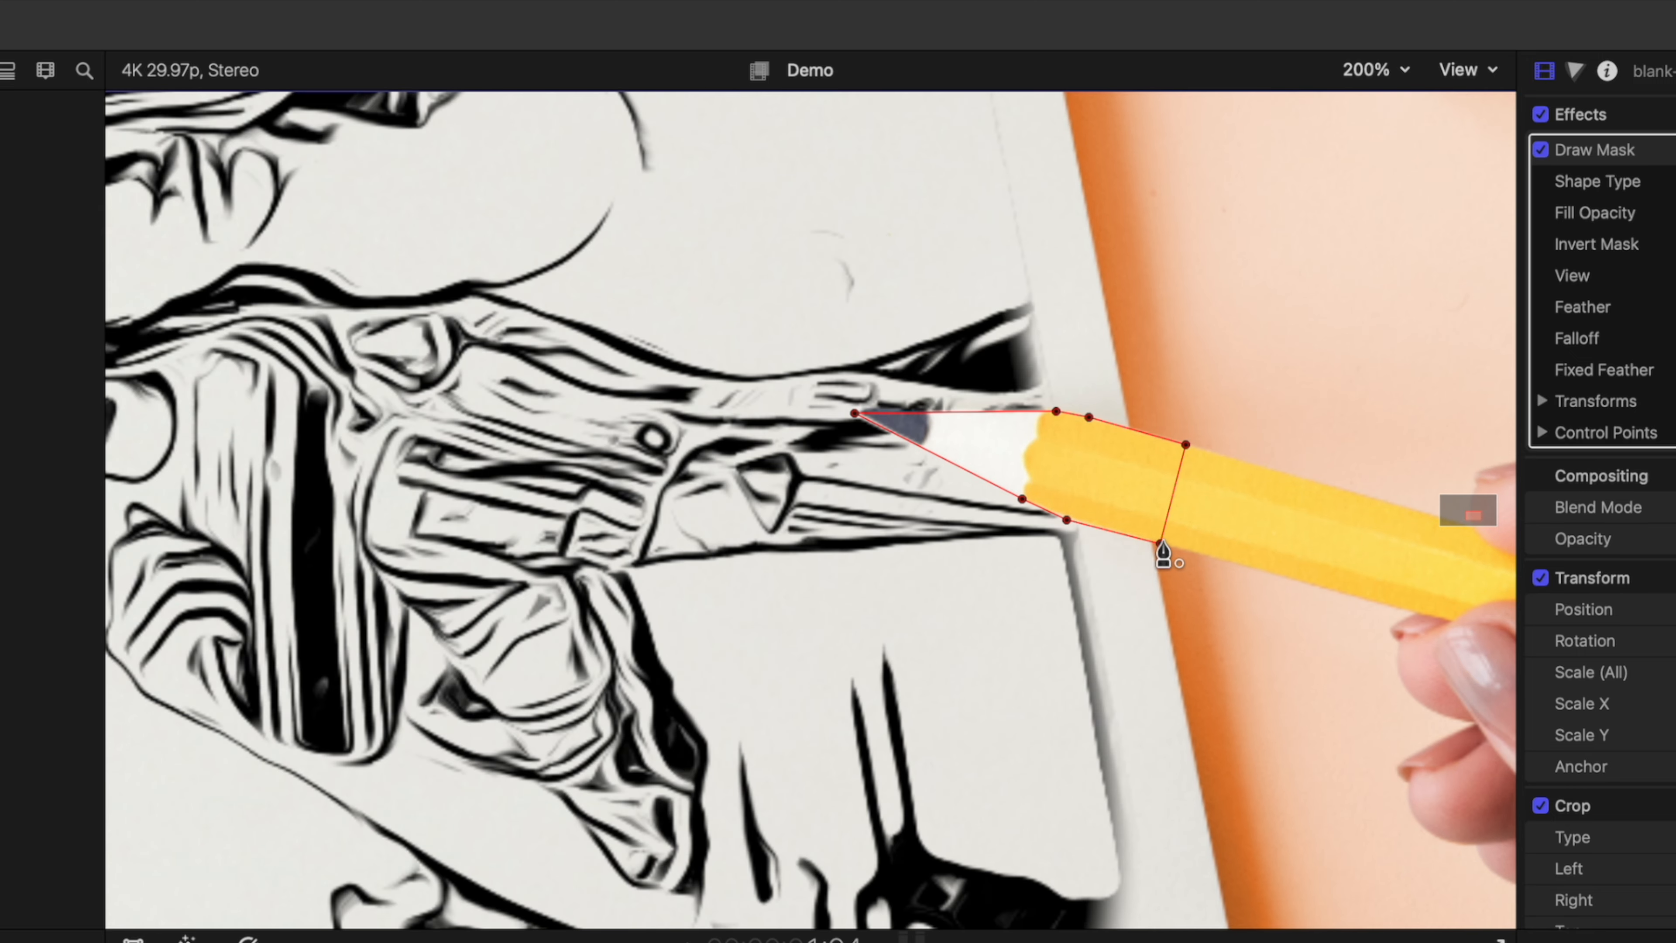
{"action": "left_click", "coordinate": [1376, 71]}
{"action": "left_click", "coordinate": [1409, 93]}
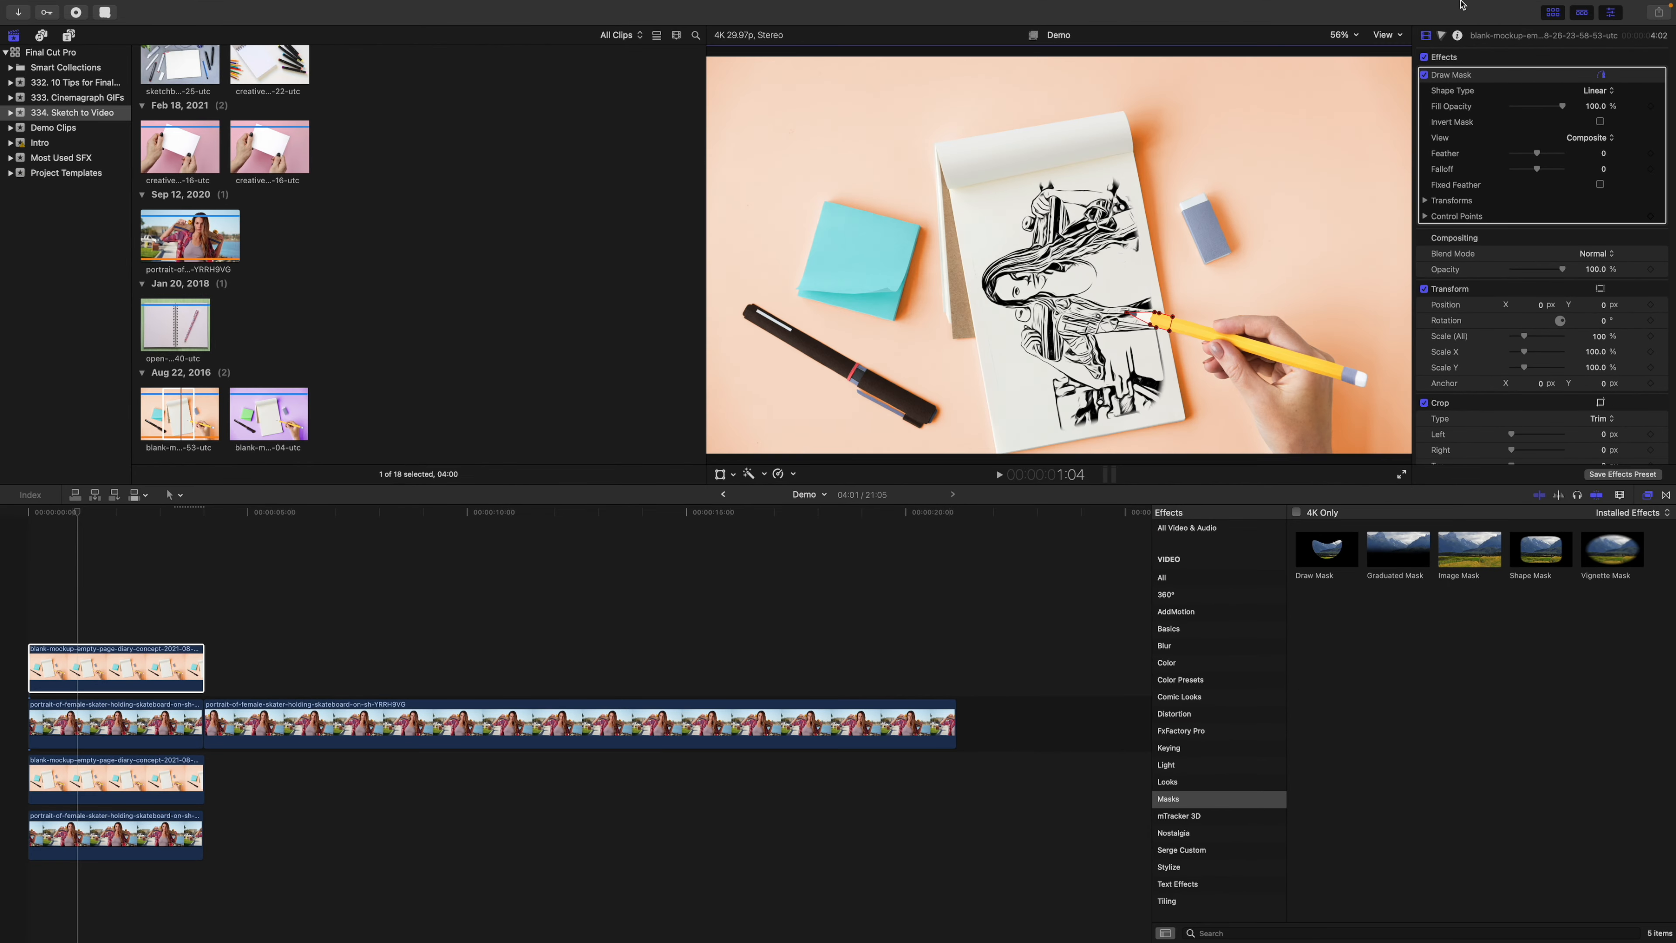
{"action": "left_click", "coordinate": [1601, 76]}
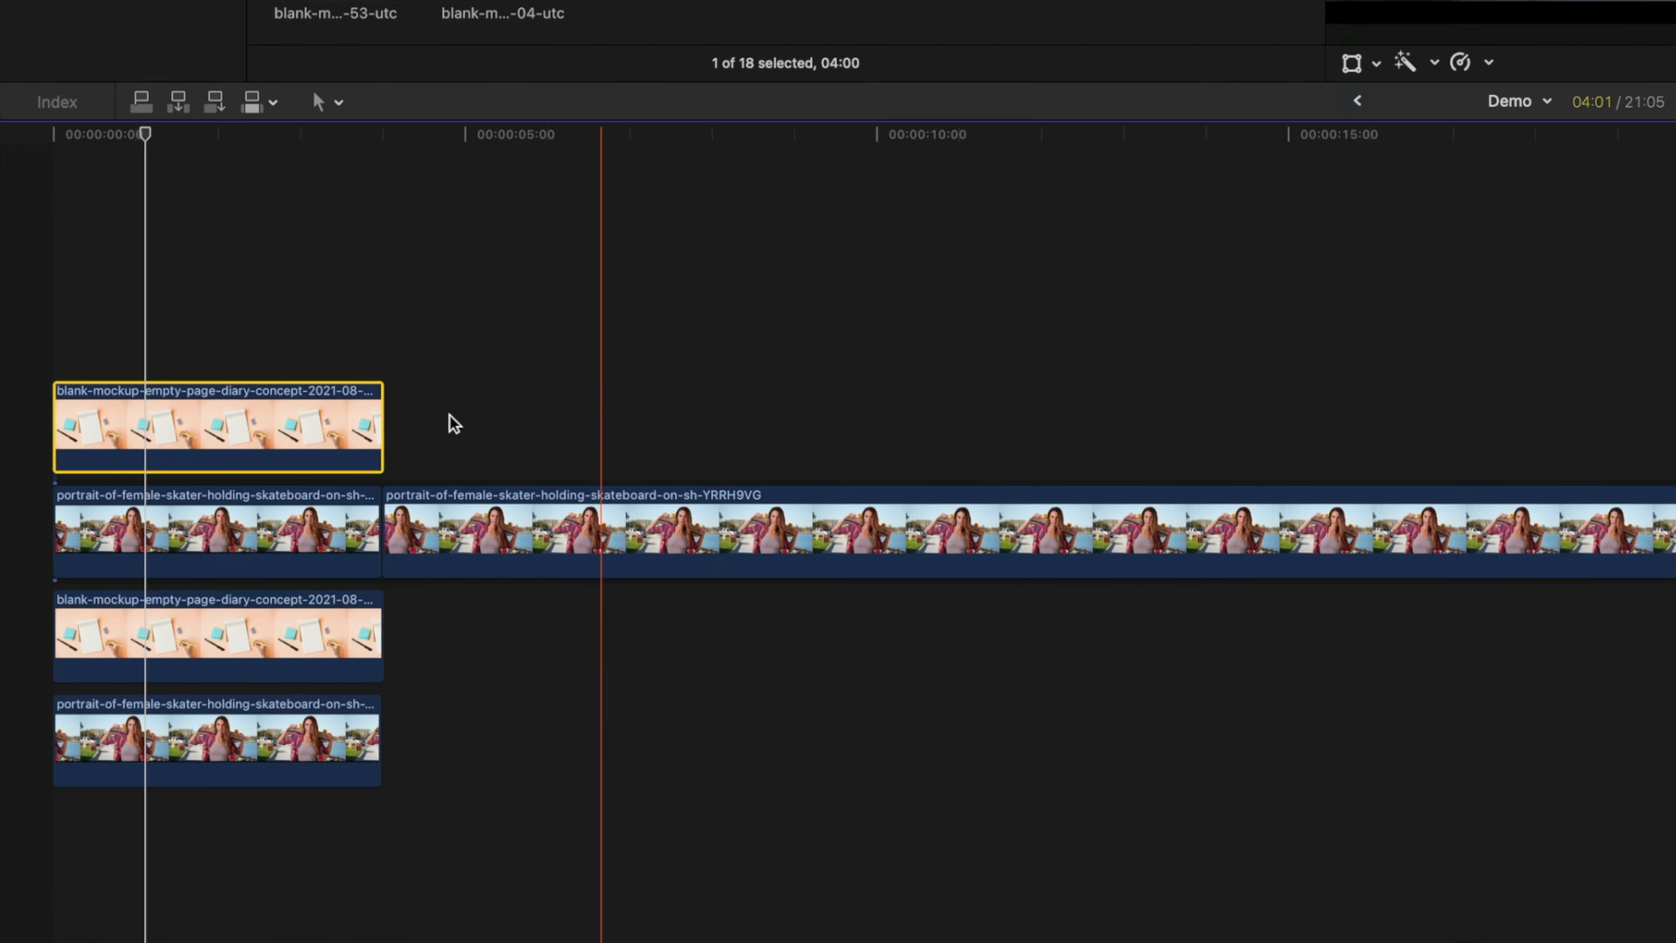
Step: Combine both notepad clips and the comic freeze frame into one compound clip, leaving out the lowest freeze frame
{"action": "left_click", "coordinate": [127, 721], "text": "super"}
{"action": "left_click", "coordinate": [232, 647], "text": "super"}
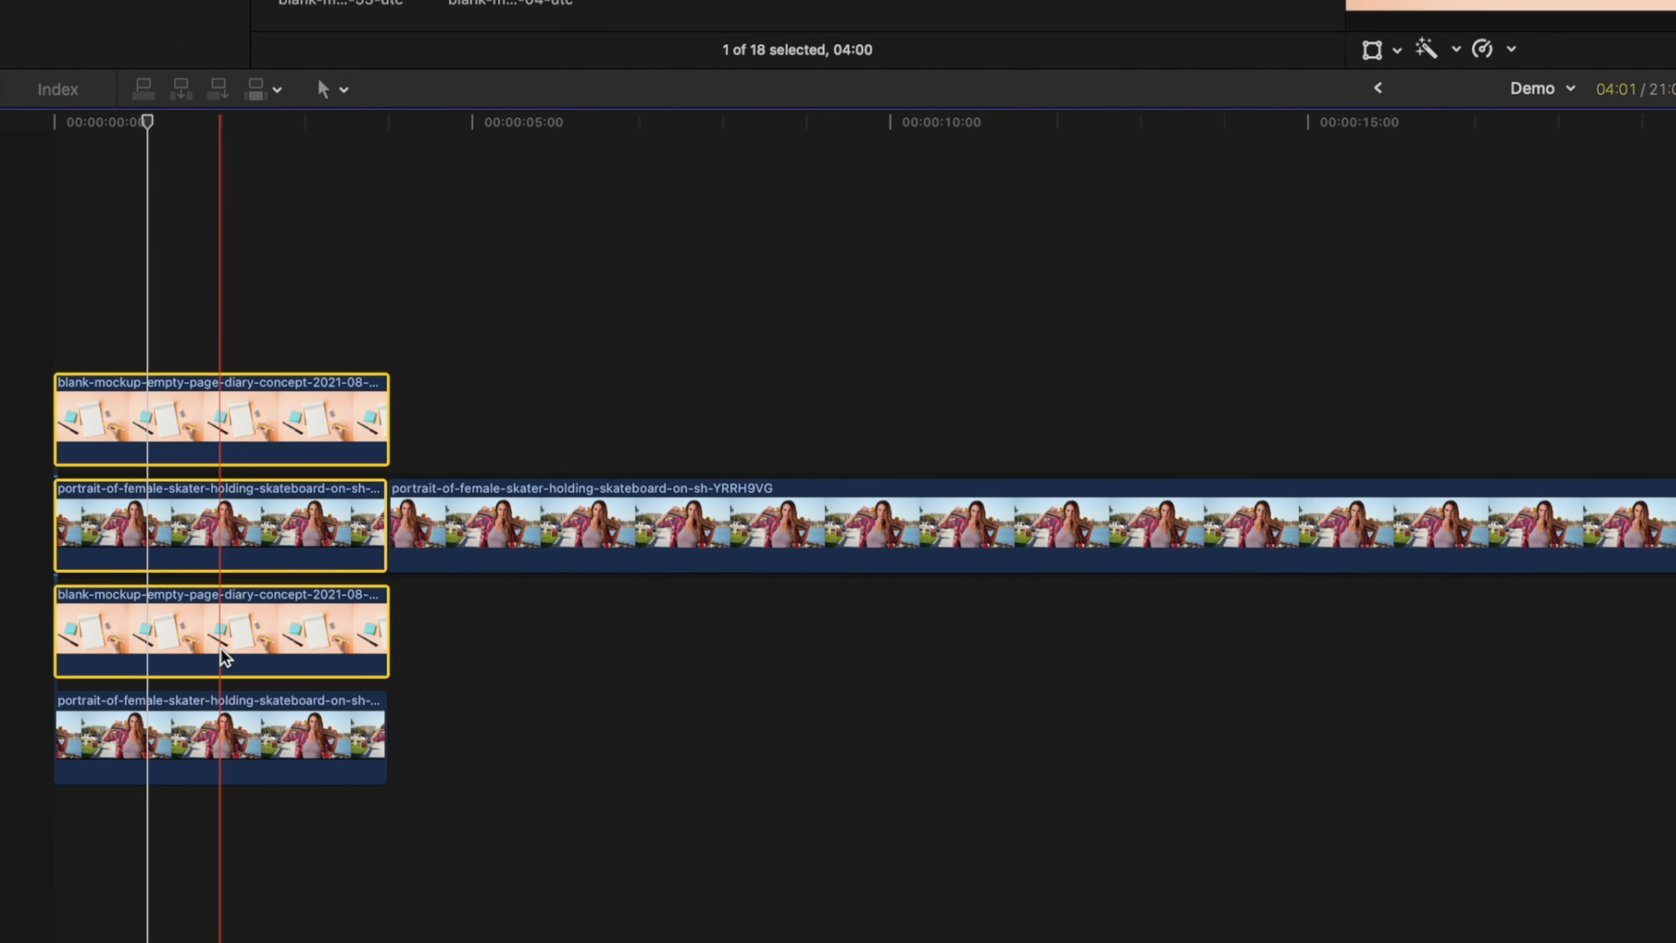
{"action": "key", "text": "alt+g"}
{"action": "key", "text": "Return"}
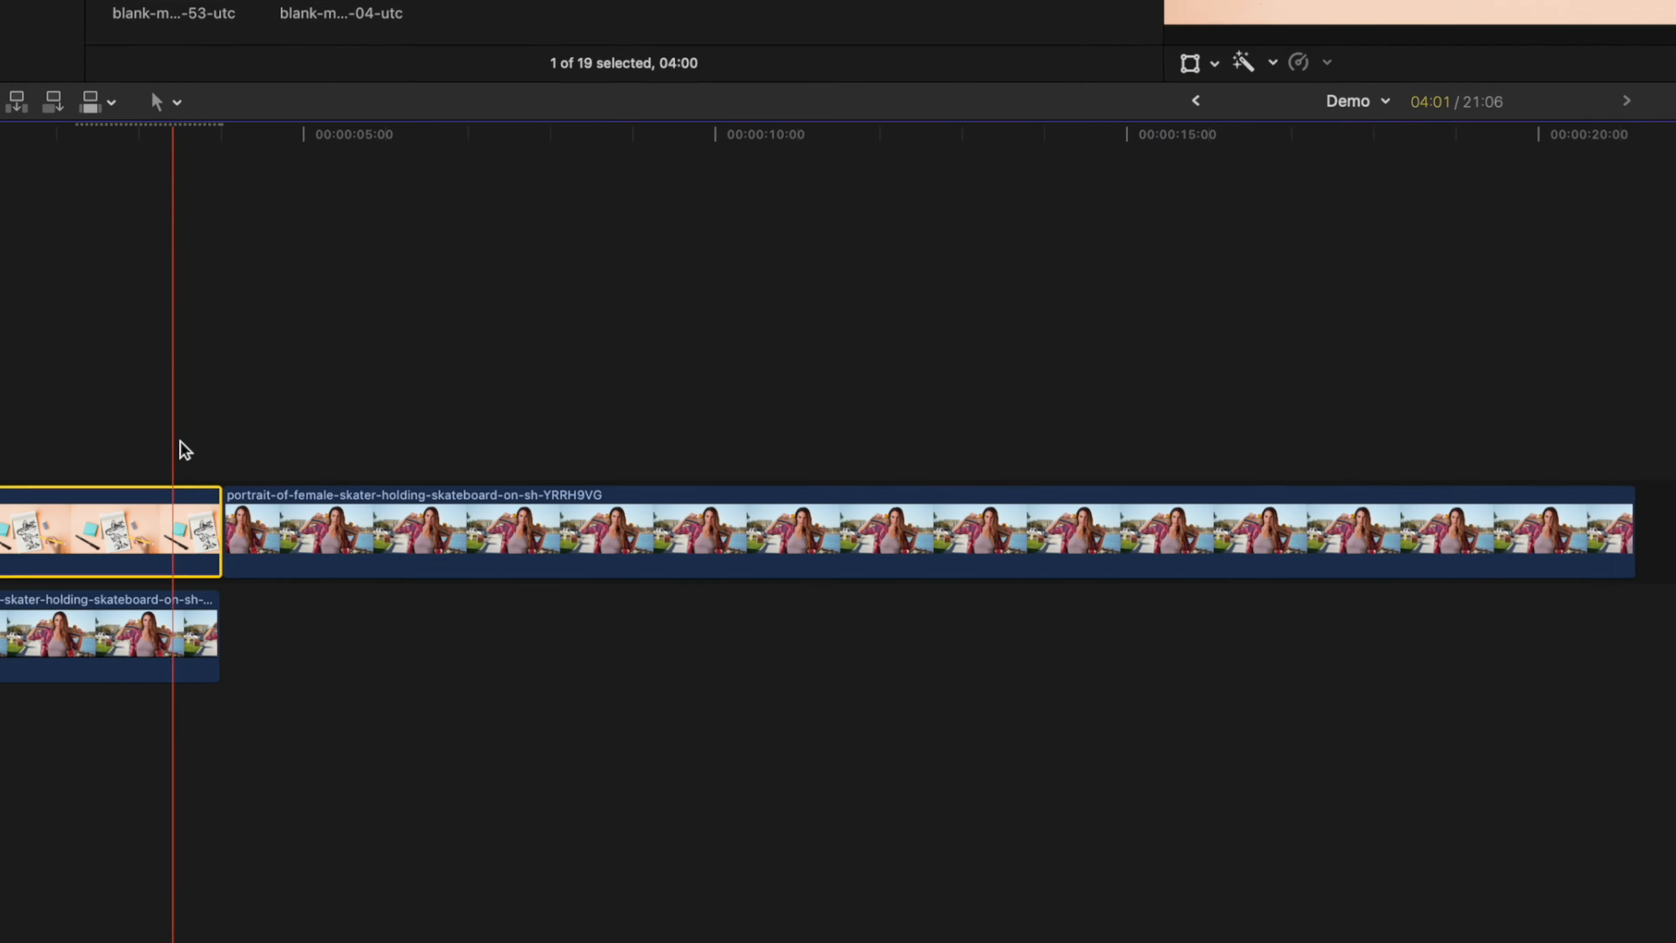
Step: Place a marker on the notepad compound clip five frames before its end
{"action": "left_click", "coordinate": [205, 659]}
{"action": "key", "text": "super+="}
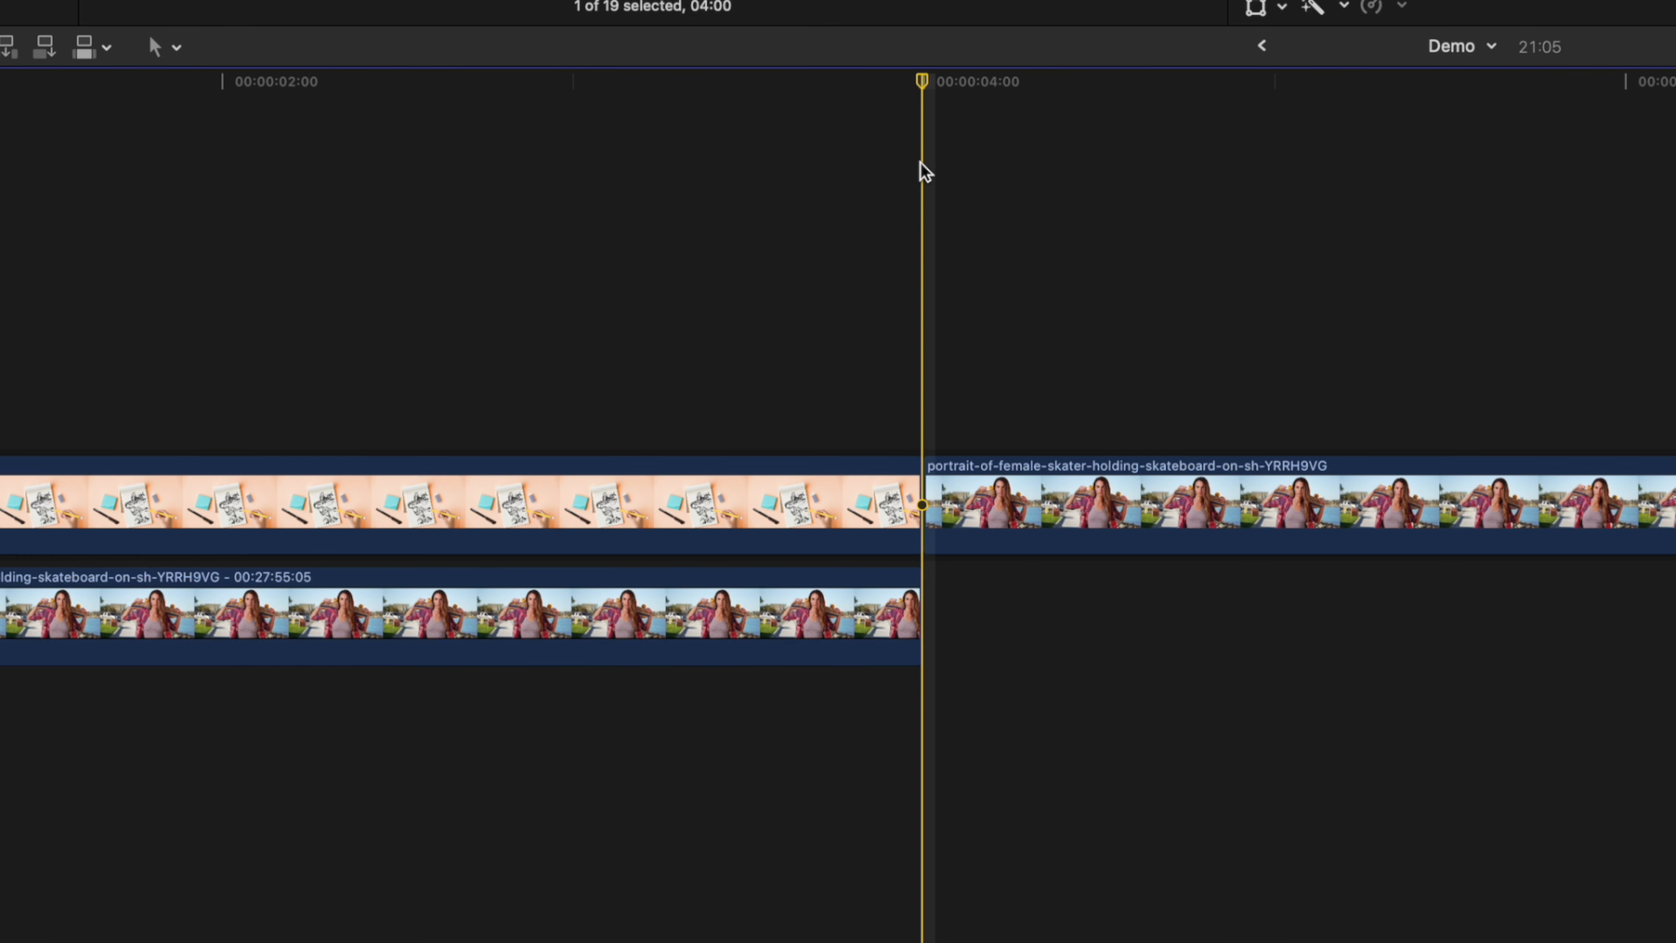
{"action": "key", "text": "Left"}
{"action": "key", "text": "Left"}
{"action": "key", "text": "Left"}
{"action": "key", "text": "Left"}
{"action": "key", "text": "Left"}
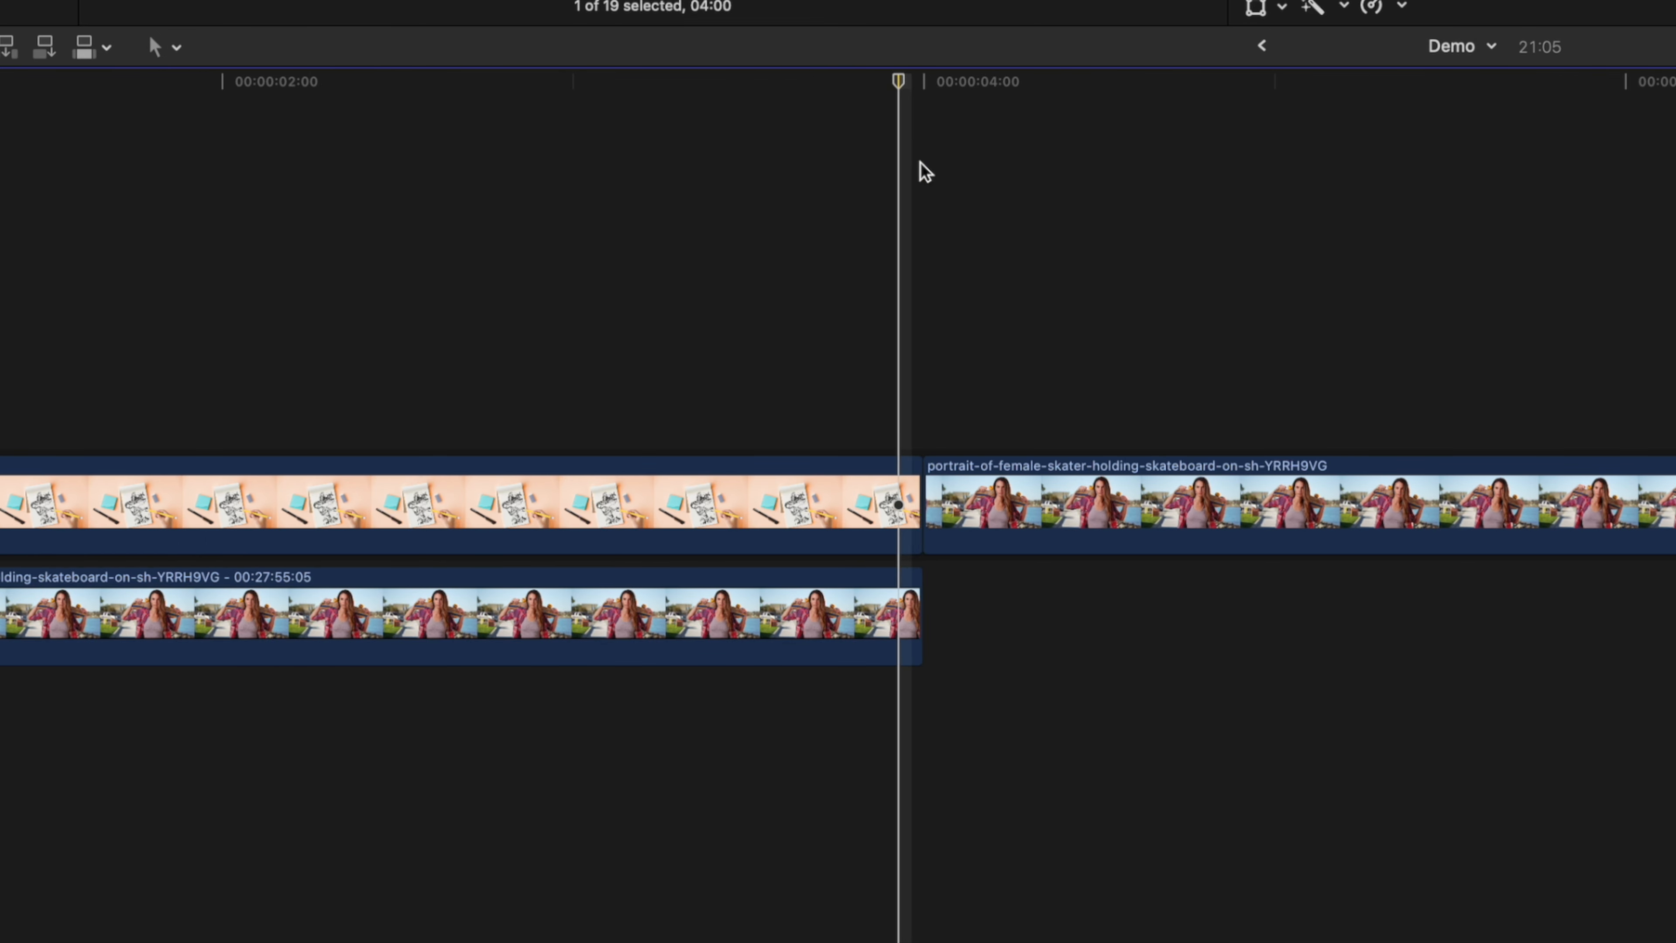
{"action": "key", "text": "m"}
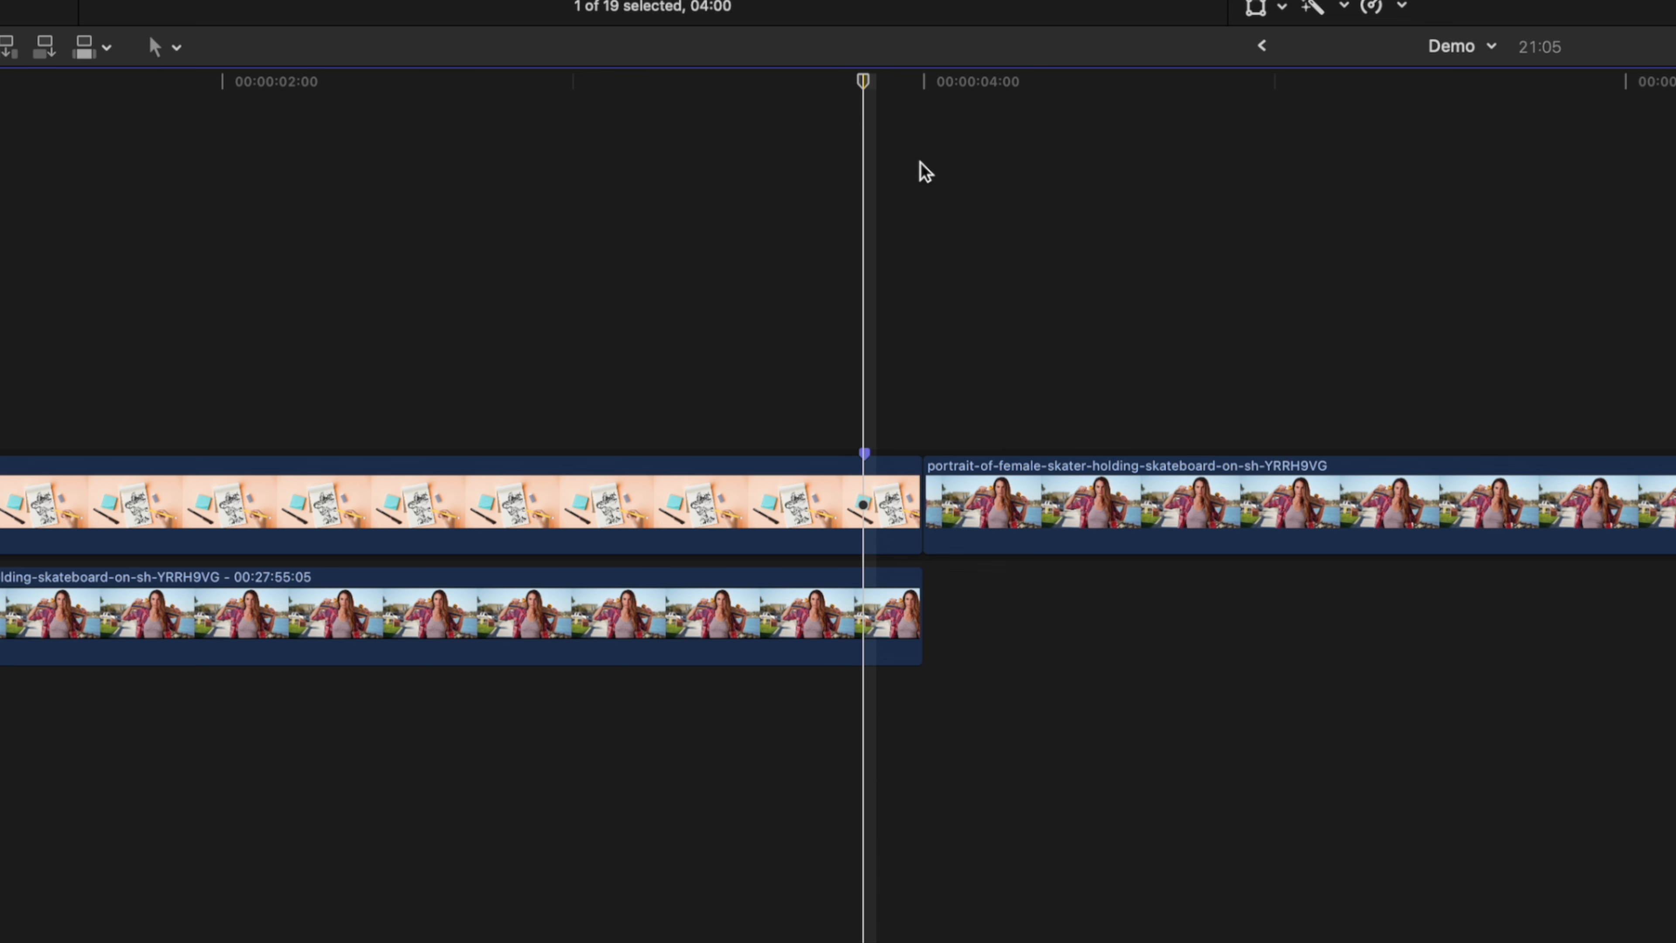
Step: Set a starting transform keyframe on the compound clip 15 frames before the marker, with the on-screen Transform controls shown
{"action": "key", "text": "shift+Left"}
{"action": "key", "text": "Left"}
{"action": "key", "text": "Left"}
{"action": "key", "text": "Left"}
{"action": "key", "text": "Left"}
{"action": "key", "text": "Left"}
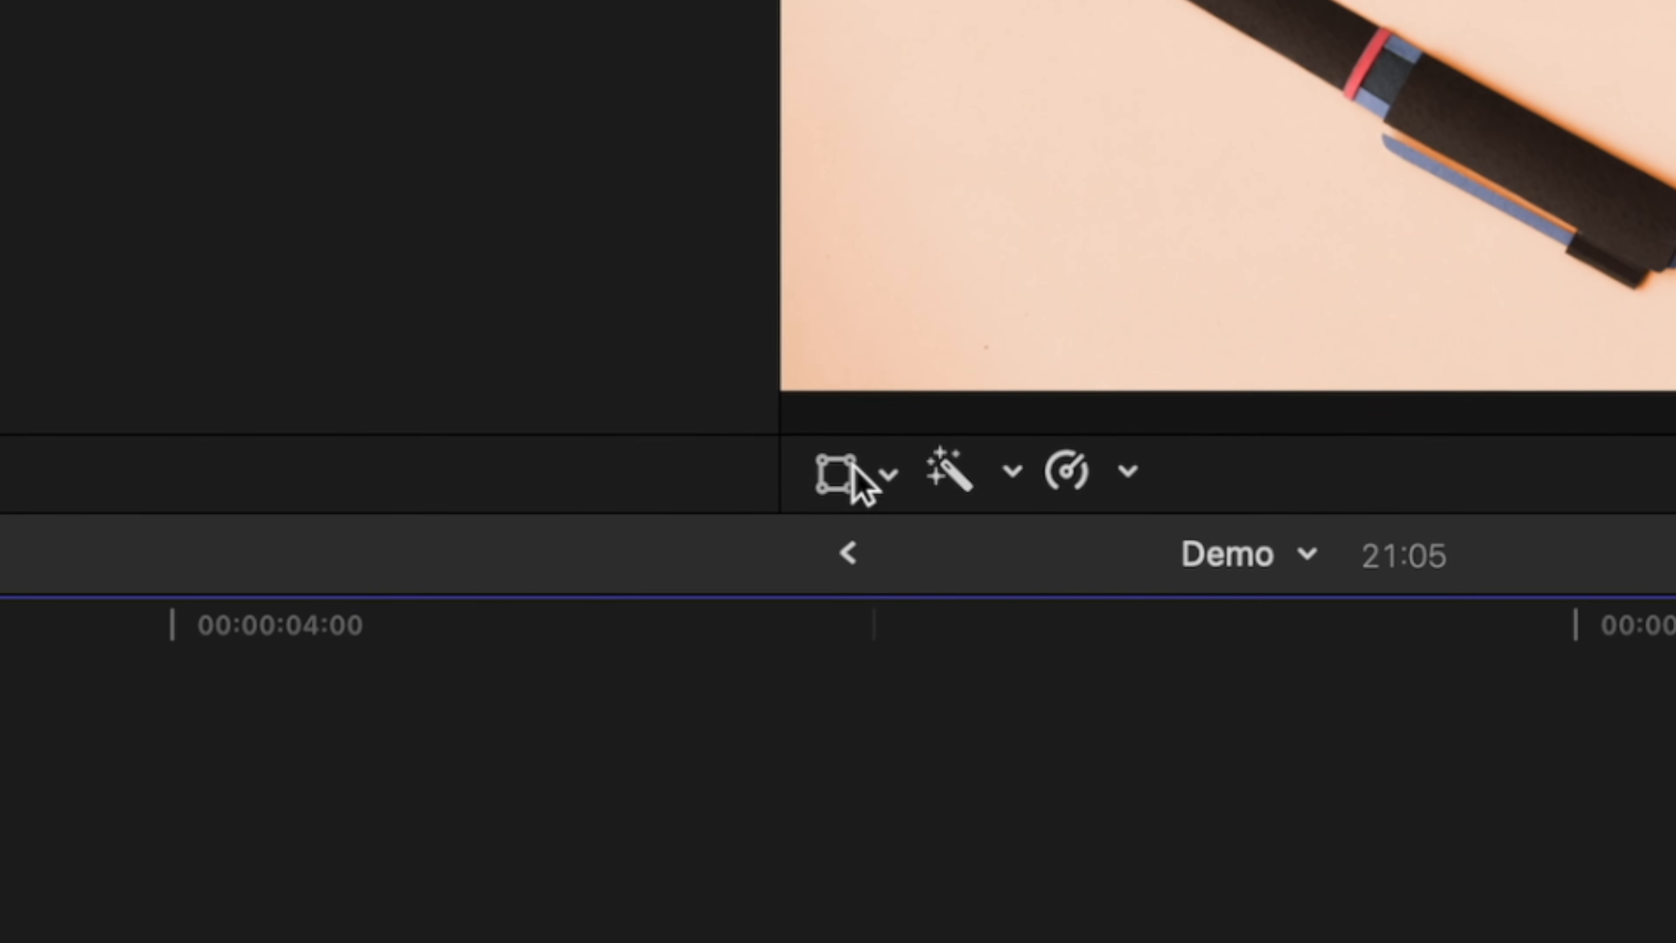
{"action": "left_click", "coordinate": [1258, 6]}
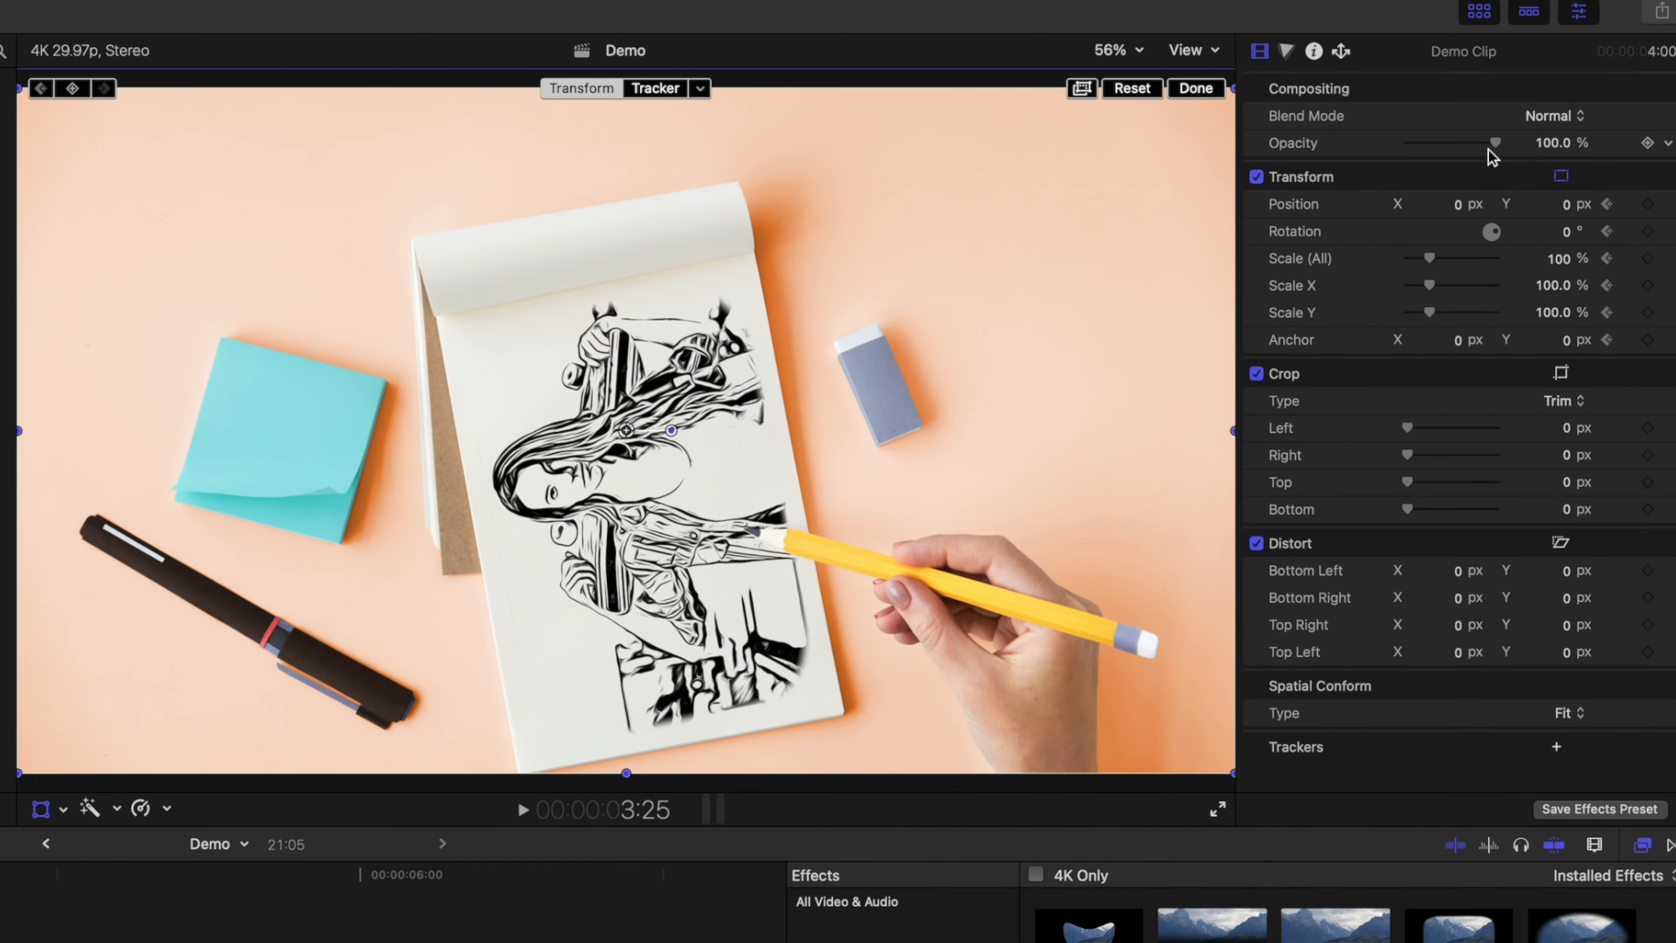
Step: Lower the compound clip's opacity to about 50% and align the drawing to the skater at 3:25: rotation -101.6°, scale 224%, position 586.4, -35.6 px
{"action": "left_click_drag", "start_coordinate": [1484, 153], "coordinate": [1434, 177]}
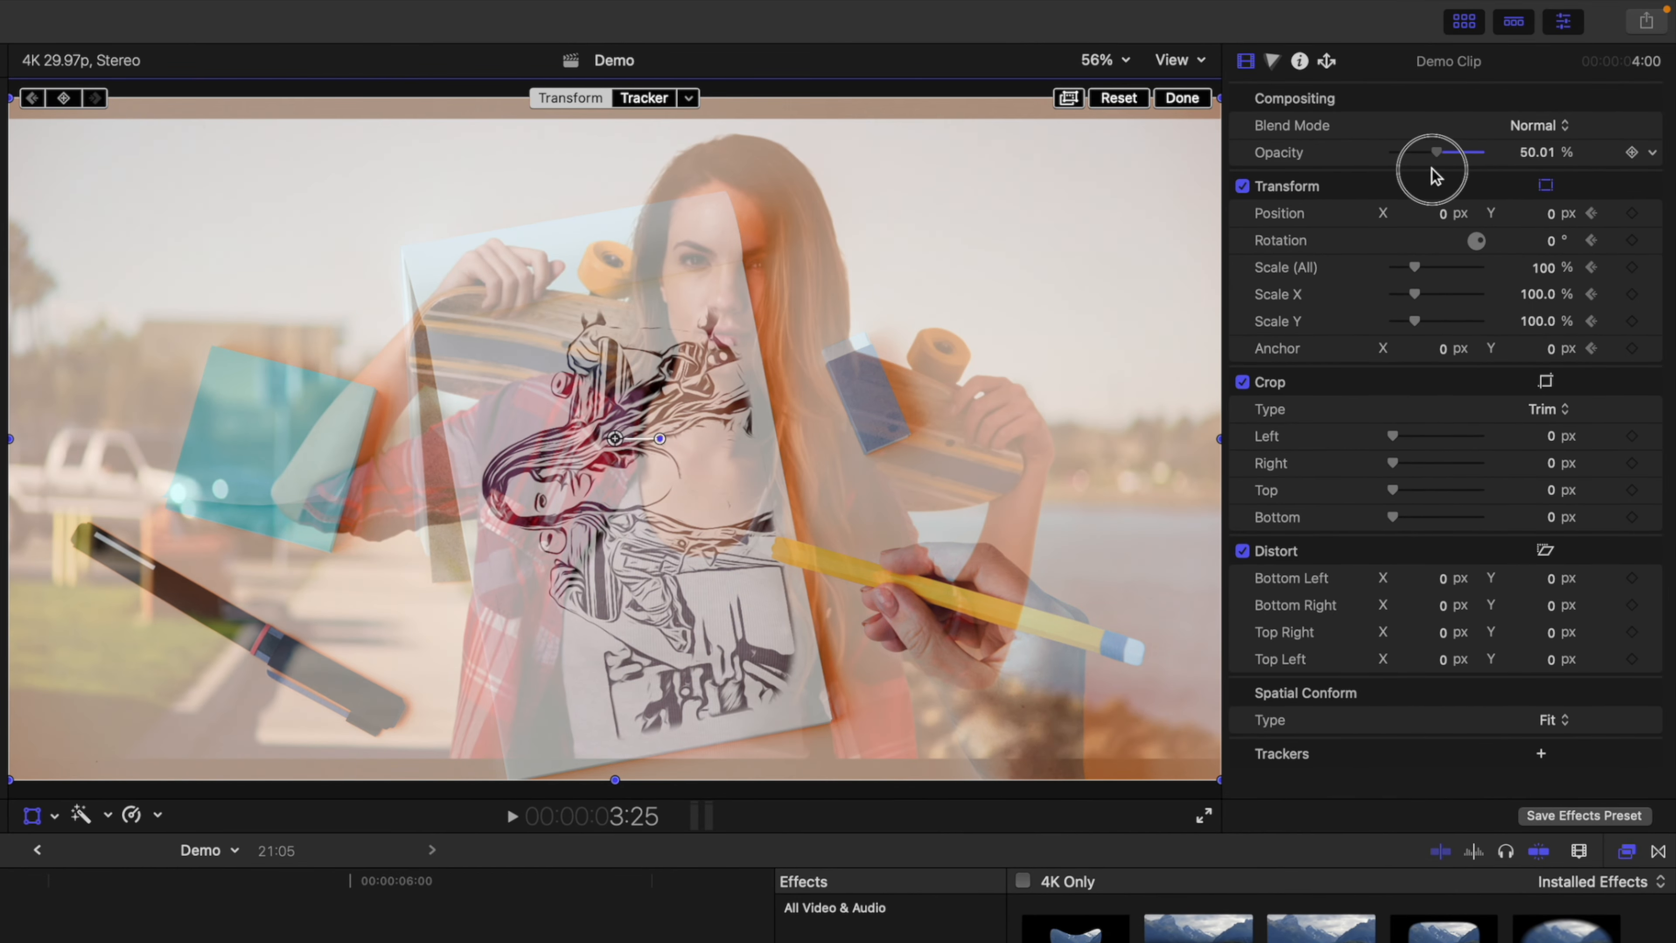
{"action": "left_click_drag", "start_coordinate": [660, 438], "coordinate": [576, 581]}
{"action": "left_click_drag", "start_coordinate": [1543, 267], "coordinate": [1546, 274]}
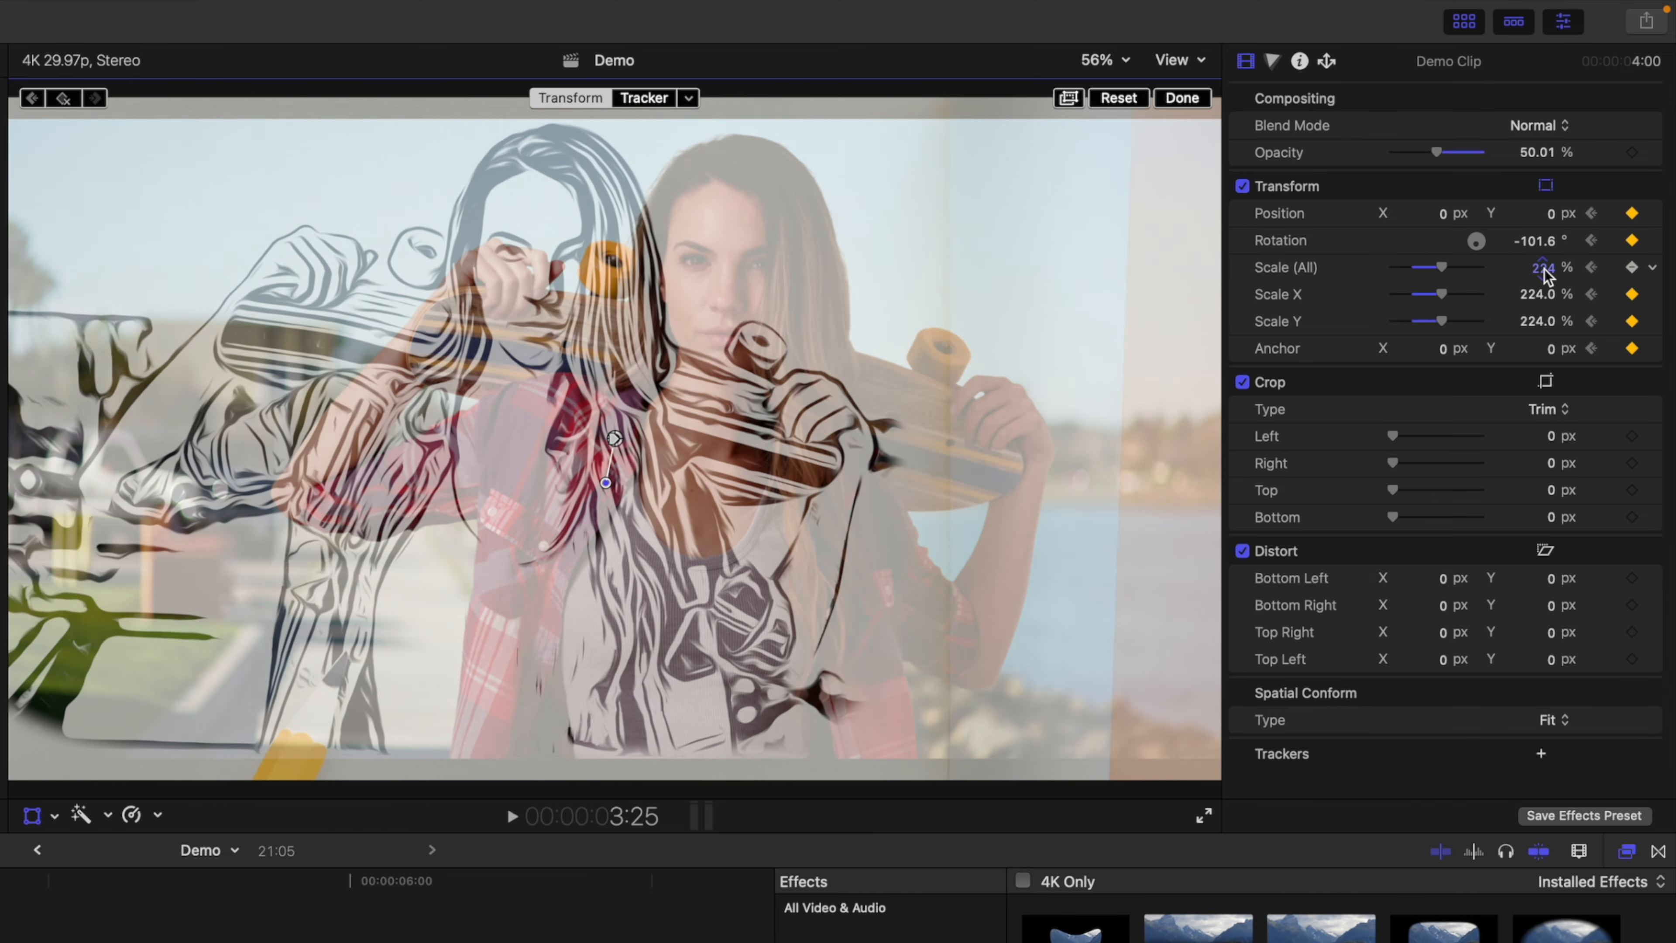
{"action": "left_click_drag", "start_coordinate": [528, 448], "coordinate": [713, 455]}
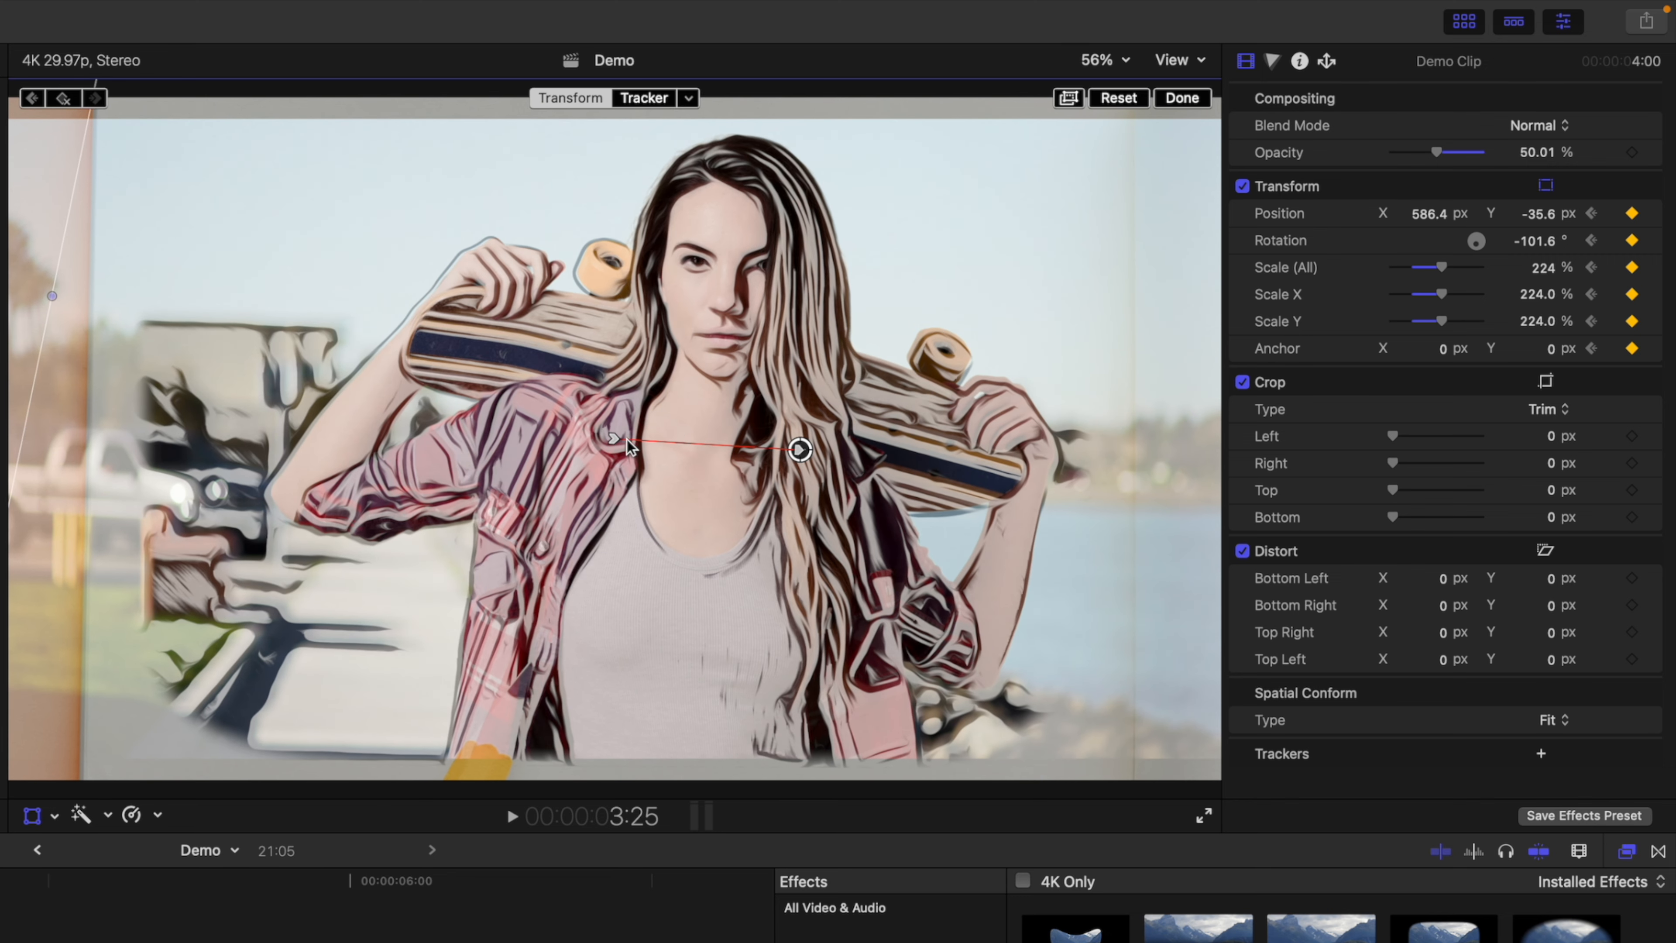
Step: Make both points of the compound clip's motion path linear and restore its opacity to 100%
{"action": "left_click", "coordinate": [612, 439]}
{"action": "right_click", "coordinate": [612, 439]}
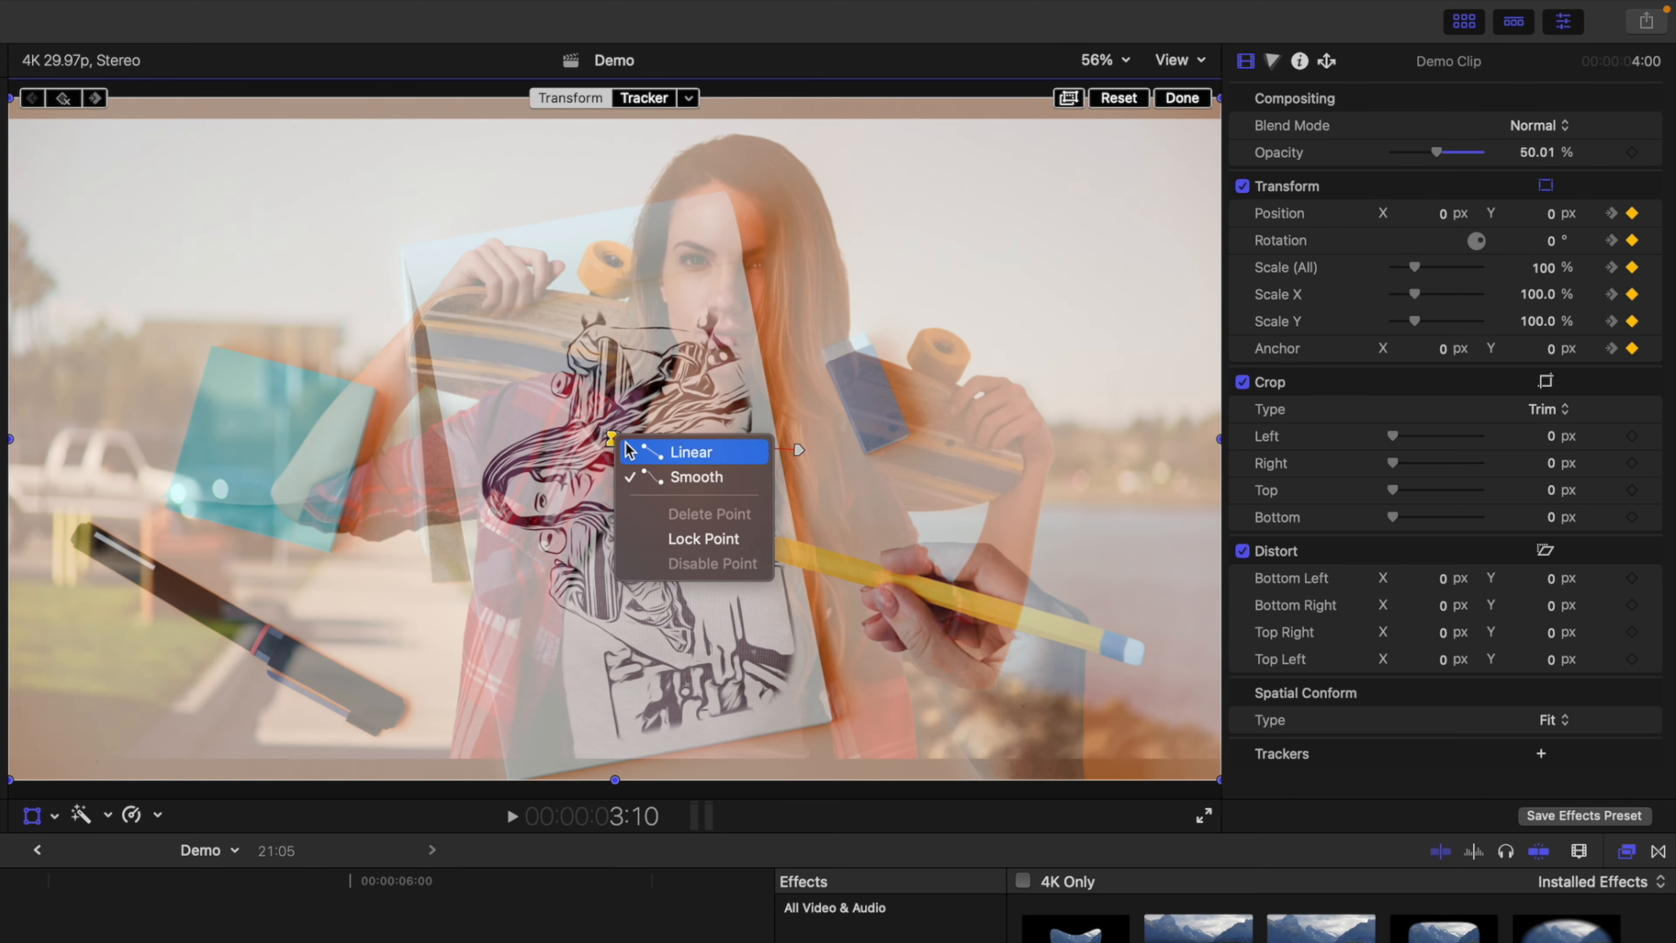
{"action": "left_click", "coordinate": [643, 454]}
{"action": "left_click", "coordinate": [798, 452]}
{"action": "right_click", "coordinate": [798, 451]}
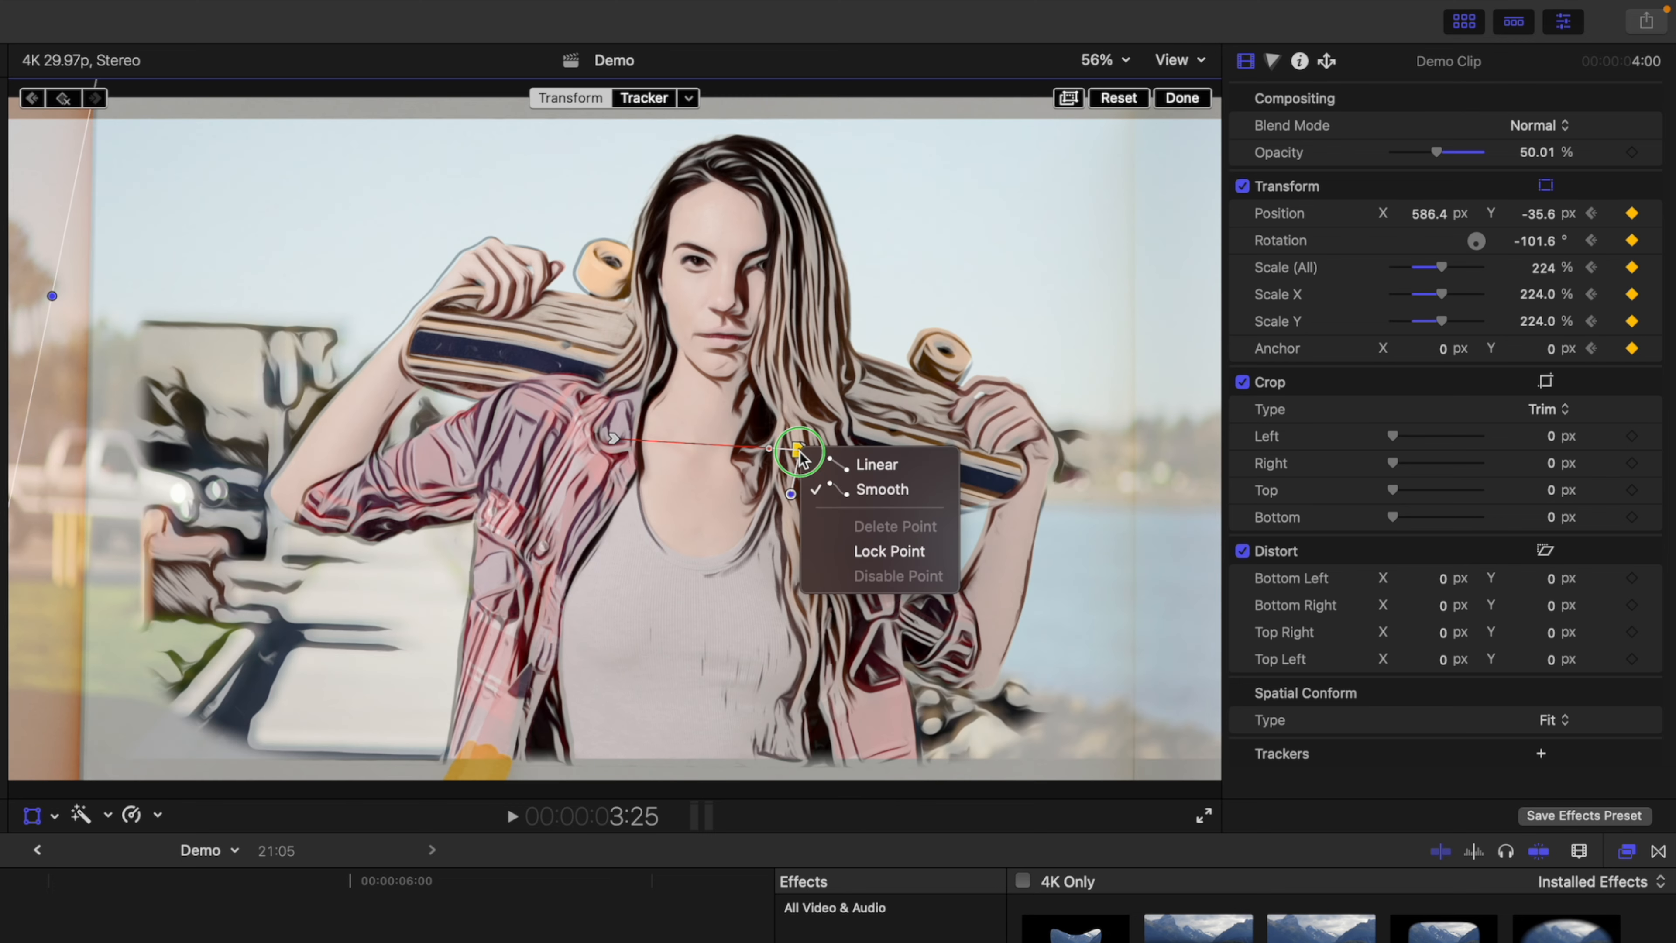
{"action": "left_click", "coordinate": [821, 464]}
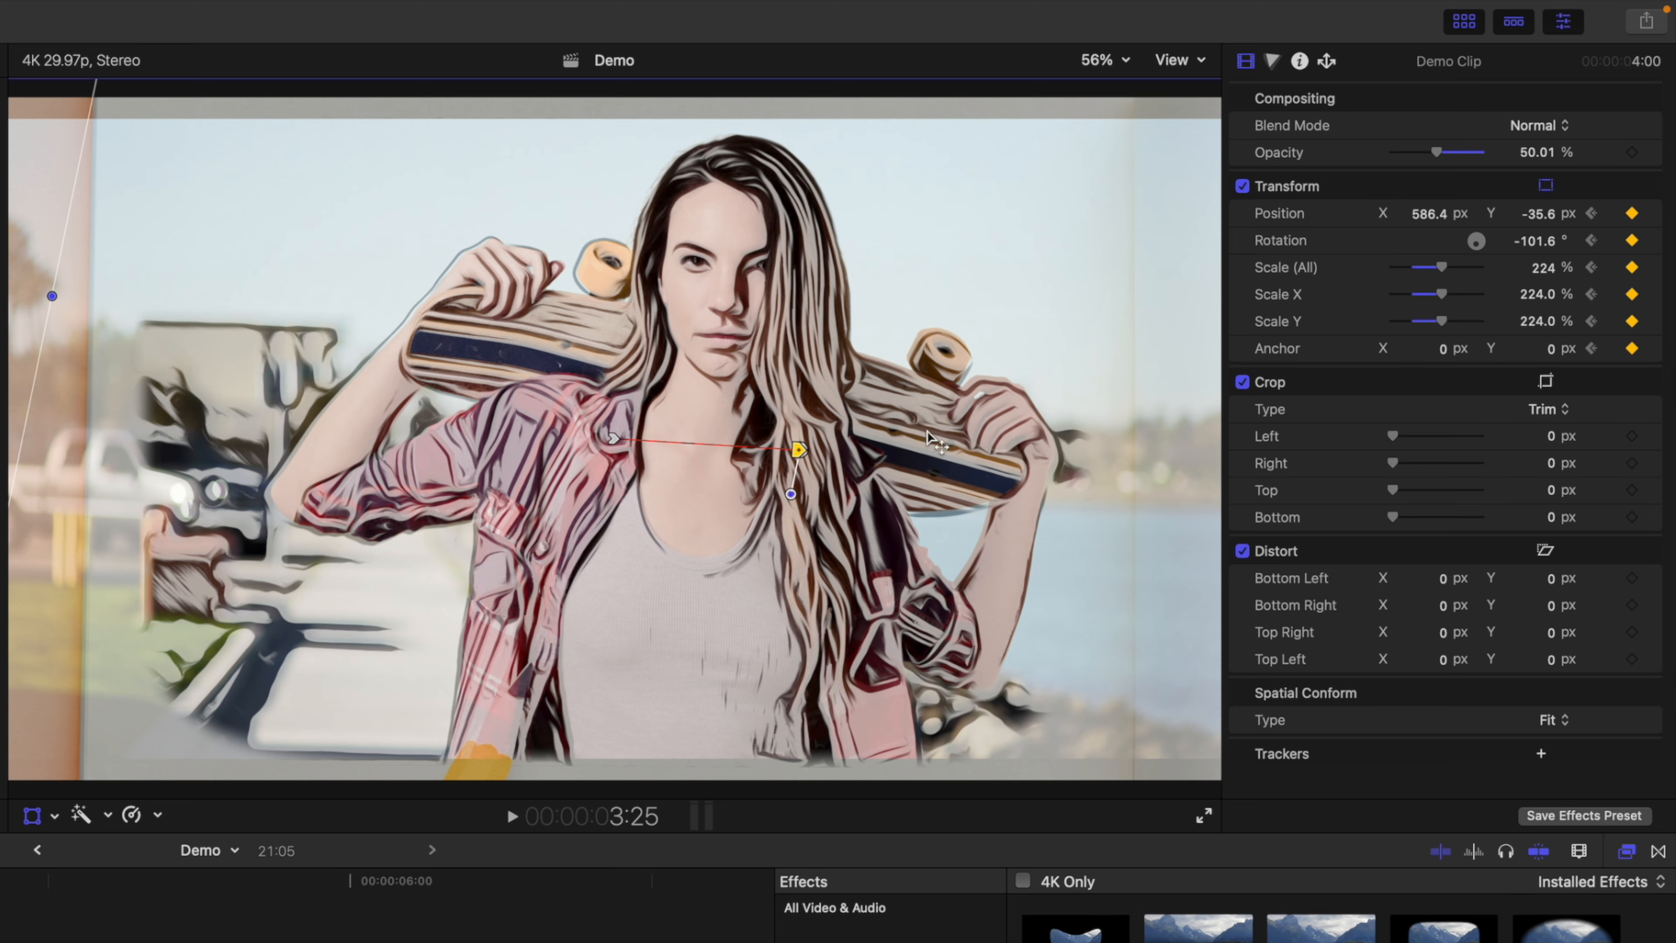
{"action": "left_click_drag", "start_coordinate": [1438, 153], "coordinate": [1485, 152]}
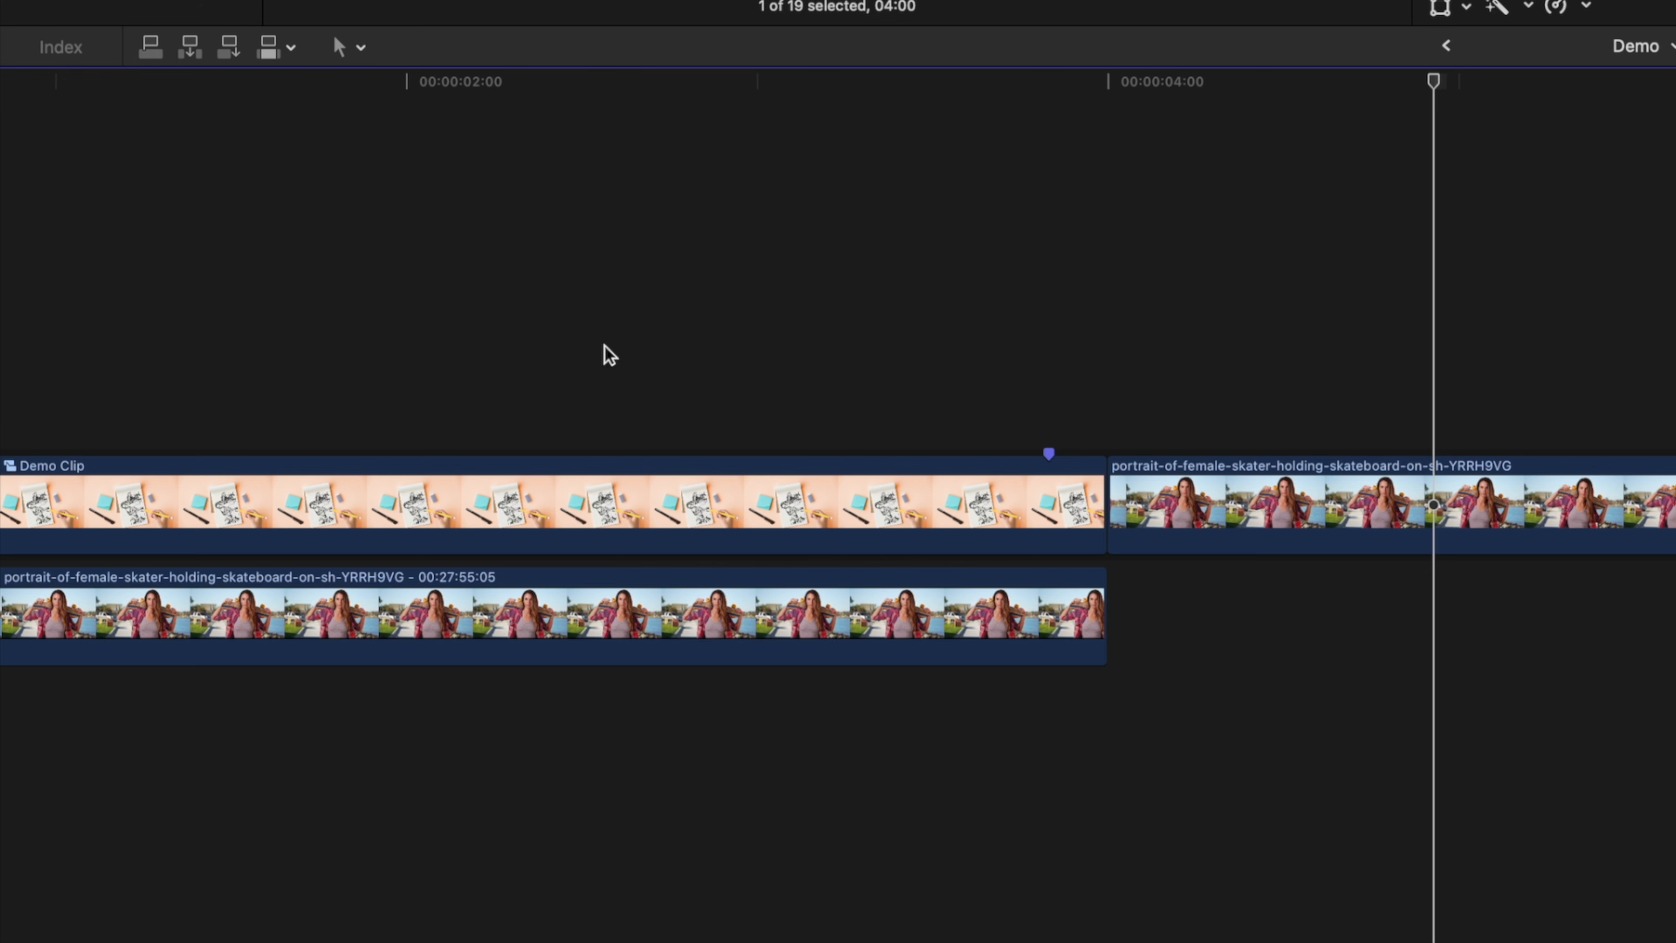
Step: Extend all three clips inside the compound clip to about 5:08, and return to the main Demo timeline
{"action": "double_click", "coordinate": [872, 499]}
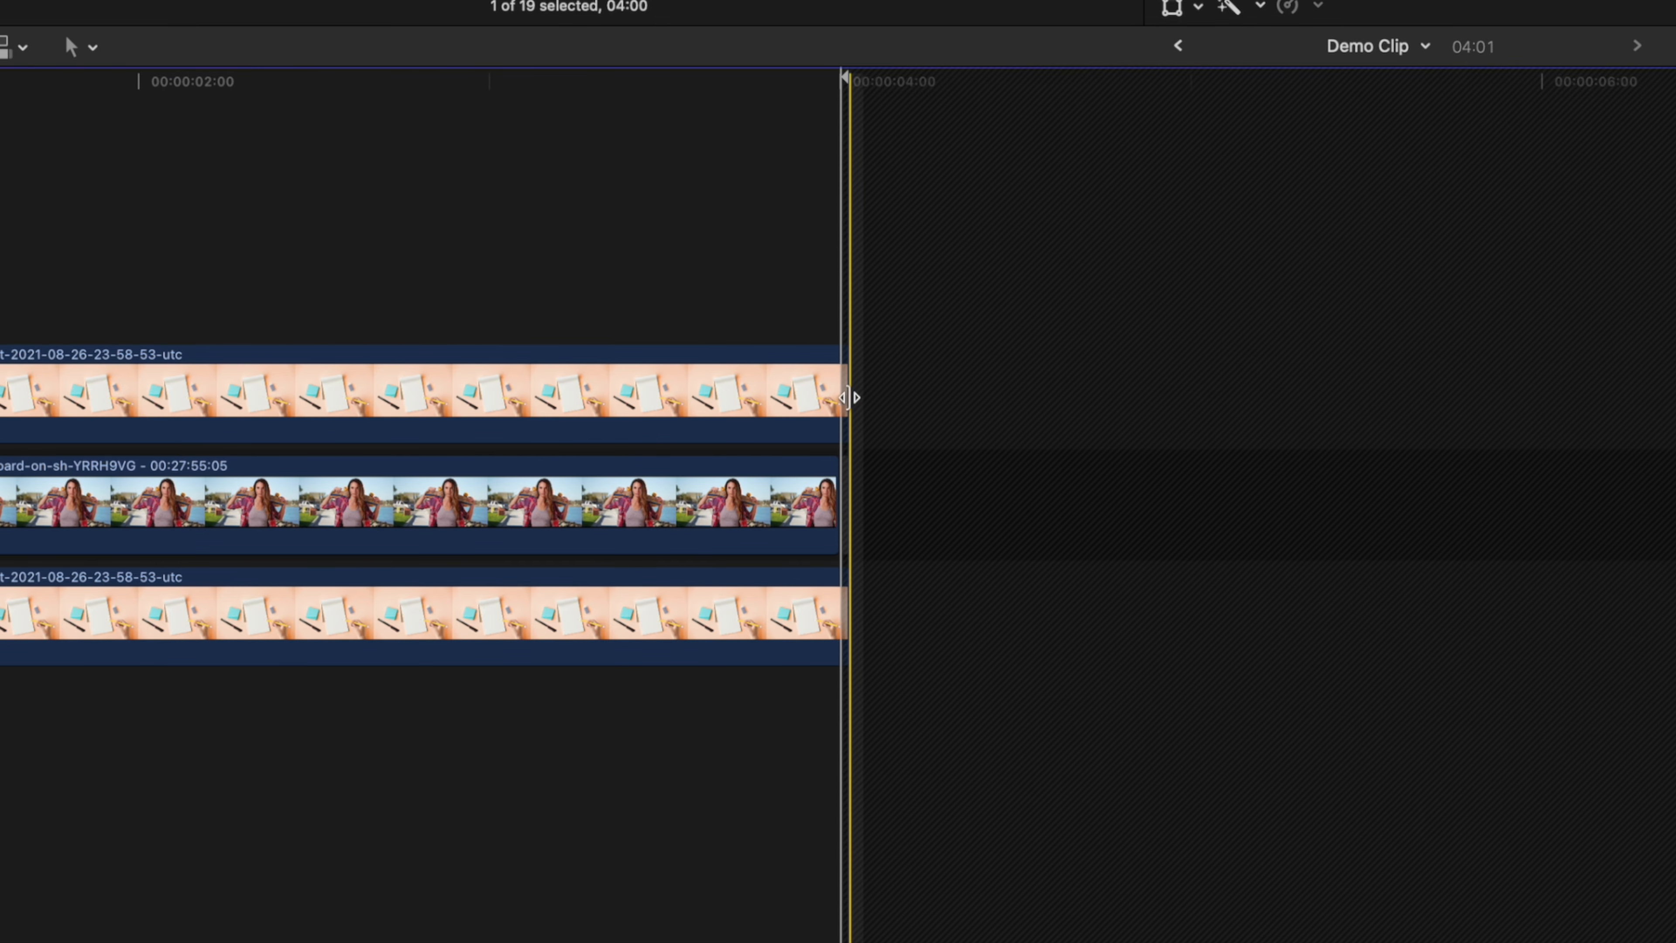
{"action": "left_click_drag", "start_coordinate": [846, 399], "coordinate": [1270, 398]}
{"action": "left_click_drag", "start_coordinate": [838, 508], "coordinate": [1270, 508]}
{"action": "left_click_drag", "start_coordinate": [847, 614], "coordinate": [1272, 594]}
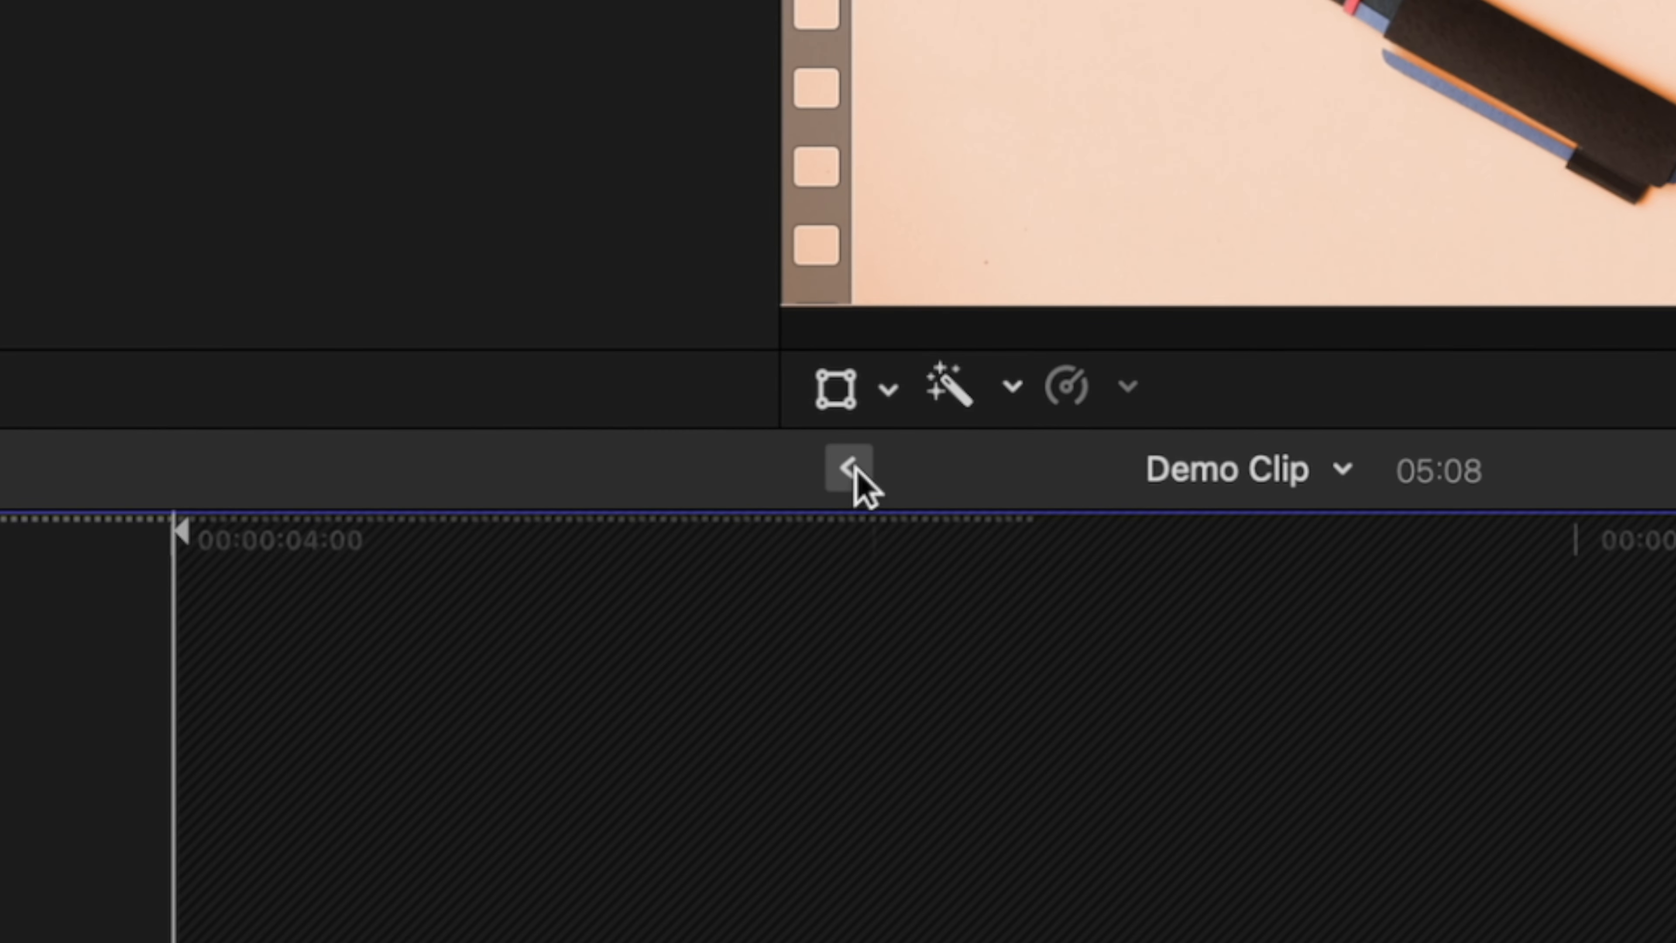
{"action": "left_click", "coordinate": [1108, 140]}
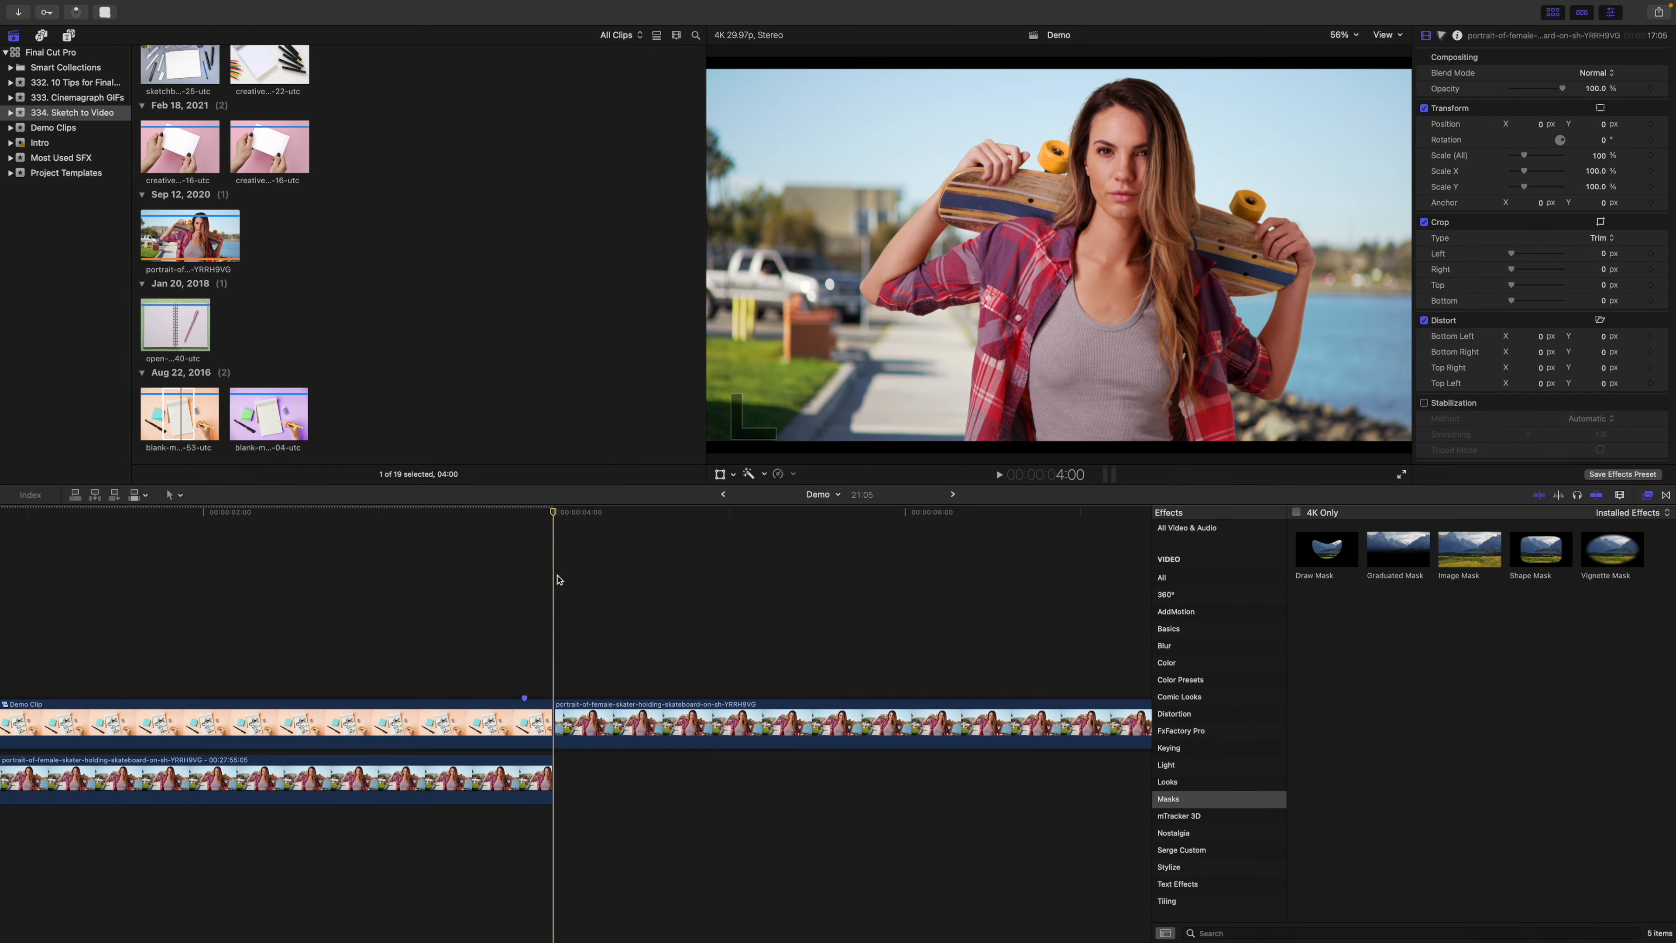
Step: Add a Bloom transition between the compound clip and the skater video, and shorten it to start at the marker
{"action": "key", "text": "ctrl+super+5"}
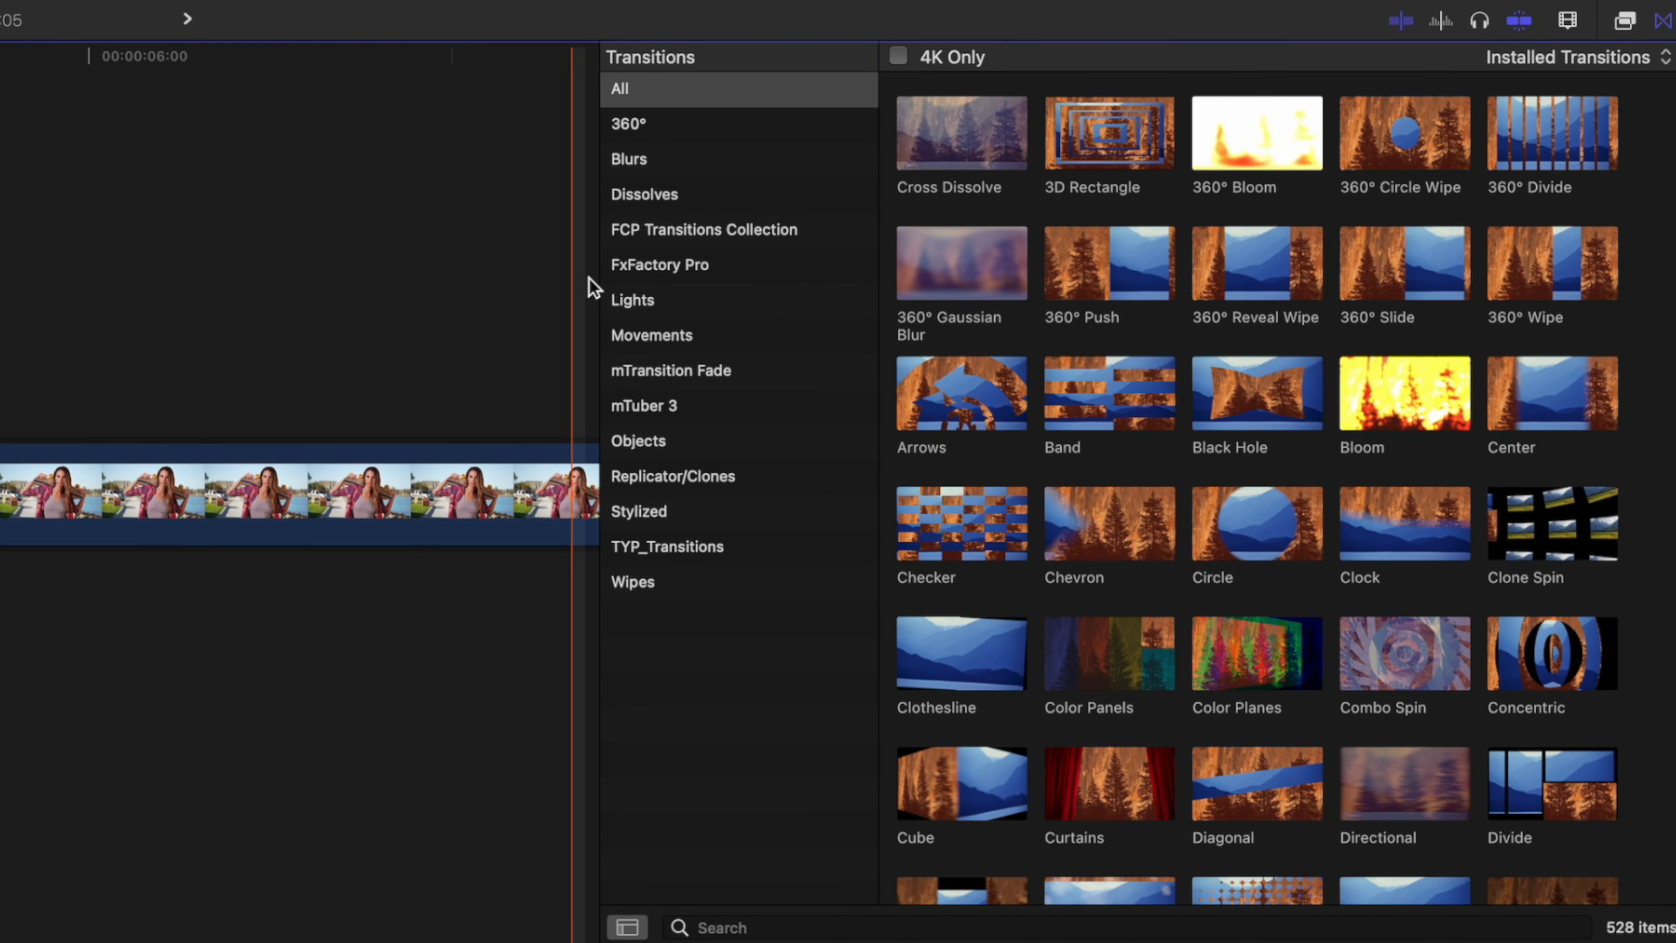
{"action": "left_click", "coordinate": [660, 296]}
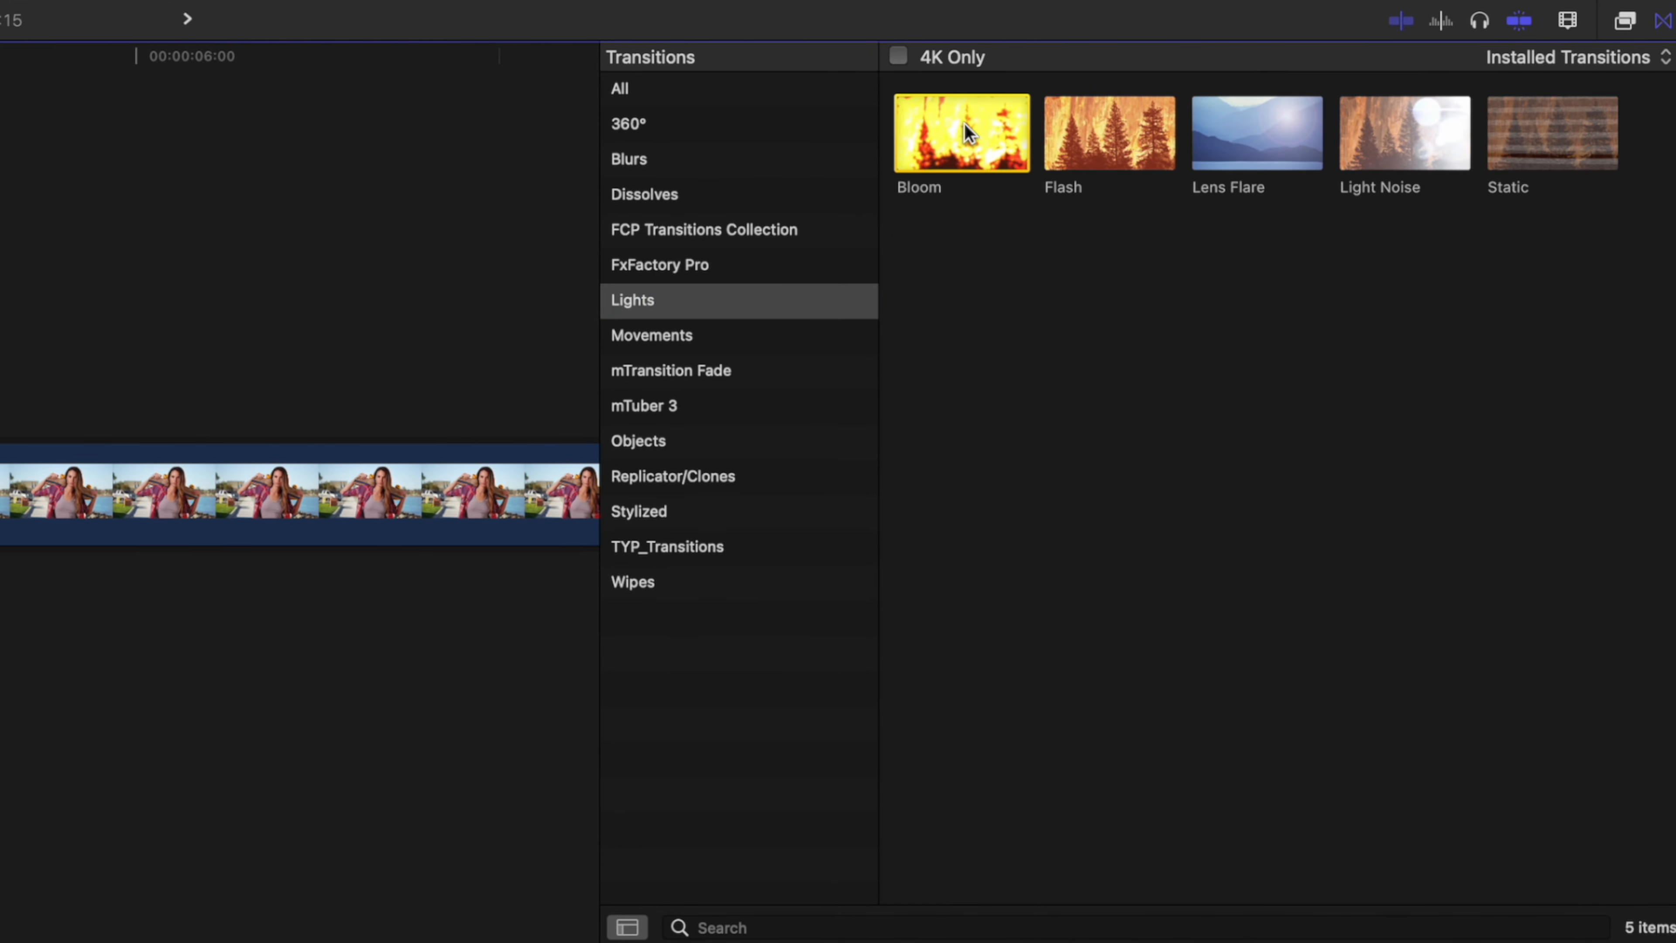
{"action": "double_click", "coordinate": [965, 125]}
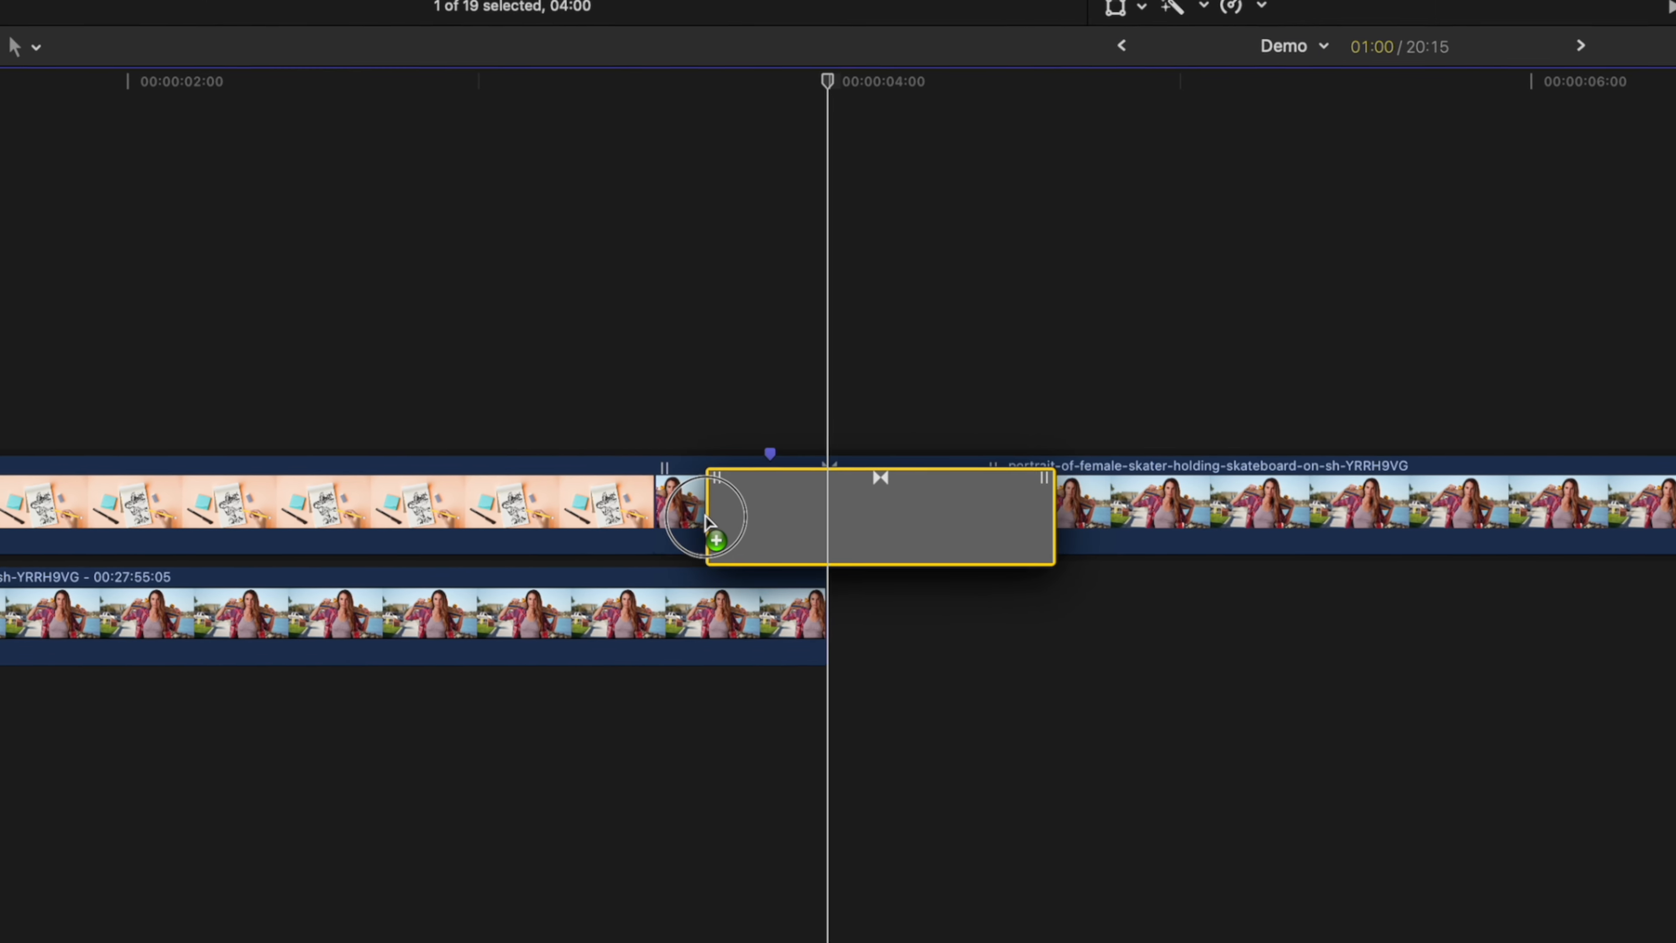
{"action": "left_click_drag", "start_coordinate": [672, 513], "coordinate": [777, 508]}
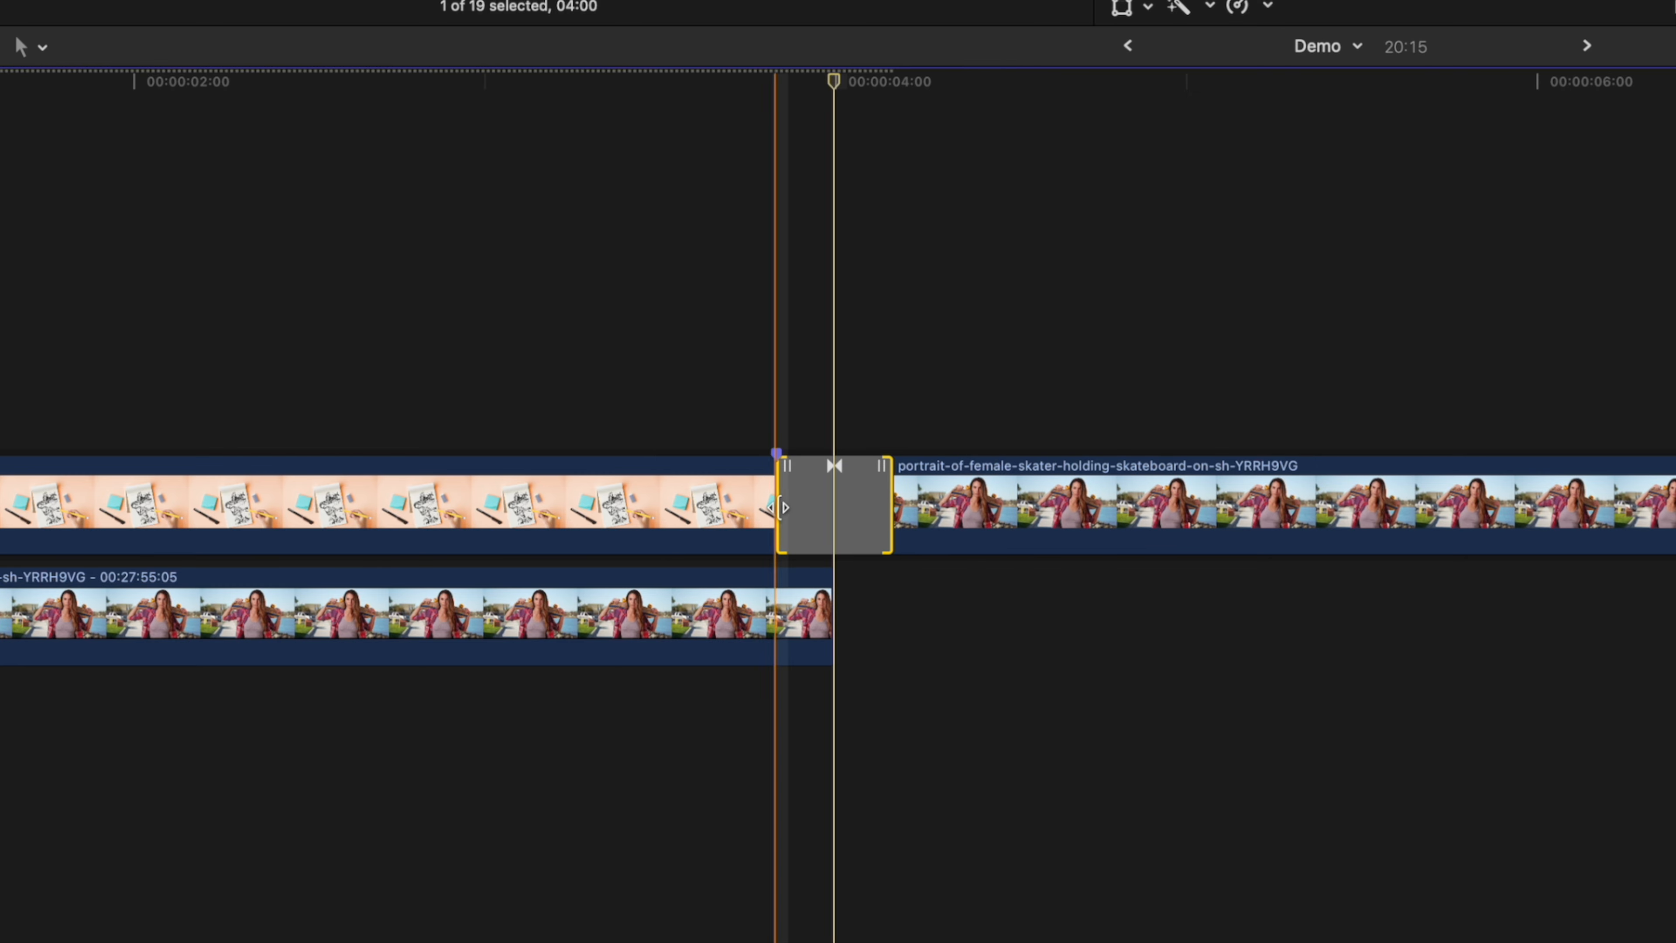